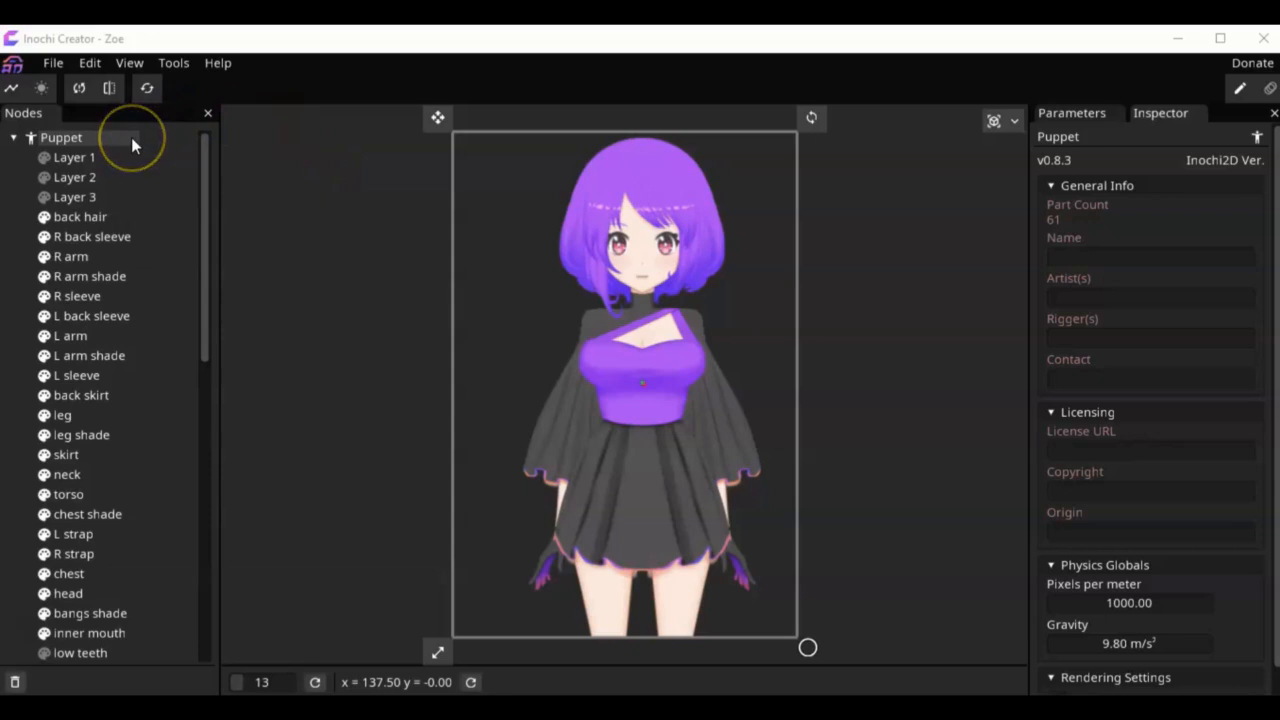
pyautogui.rightClick(131, 140)
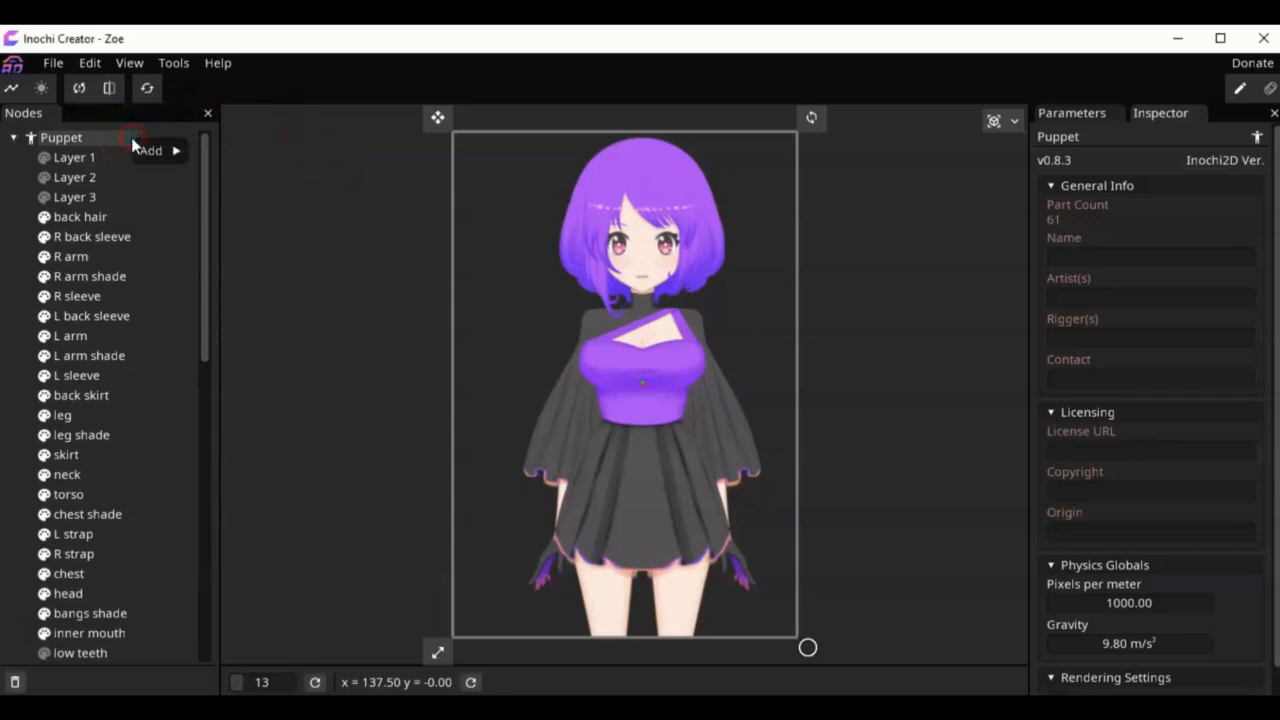
pyautogui.moveTo(156, 154)
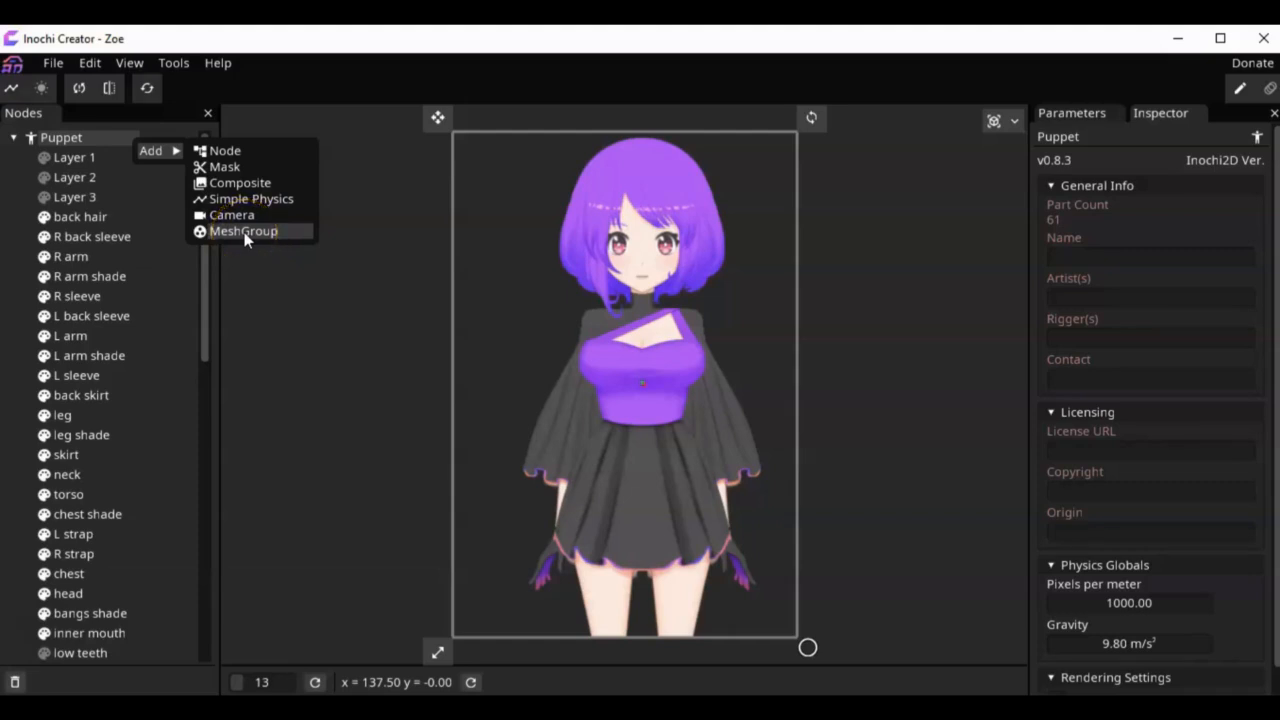
pyautogui.click(263, 351)
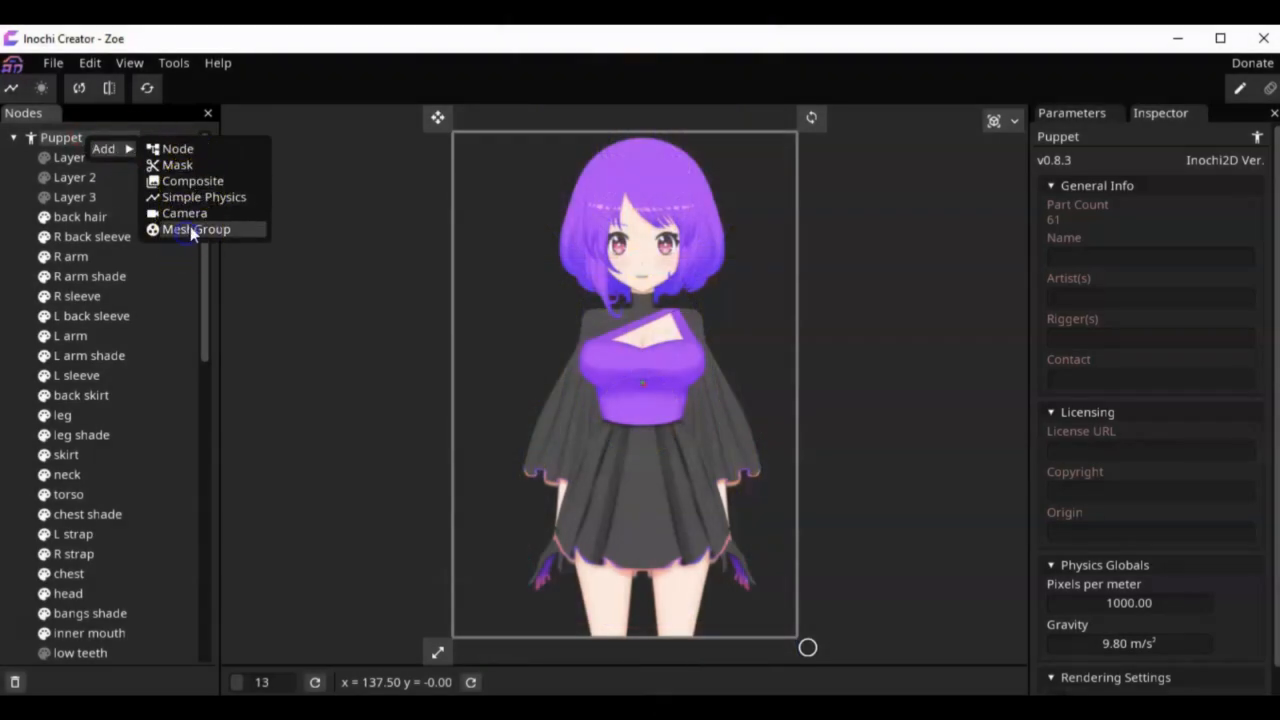
# Step: Add two MeshGroup nodes directly under the Puppet root
pyautogui.click(189, 230)
pyautogui.rightClick(103, 139)
pyautogui.moveTo(128, 151)
pyautogui.click(197, 240)
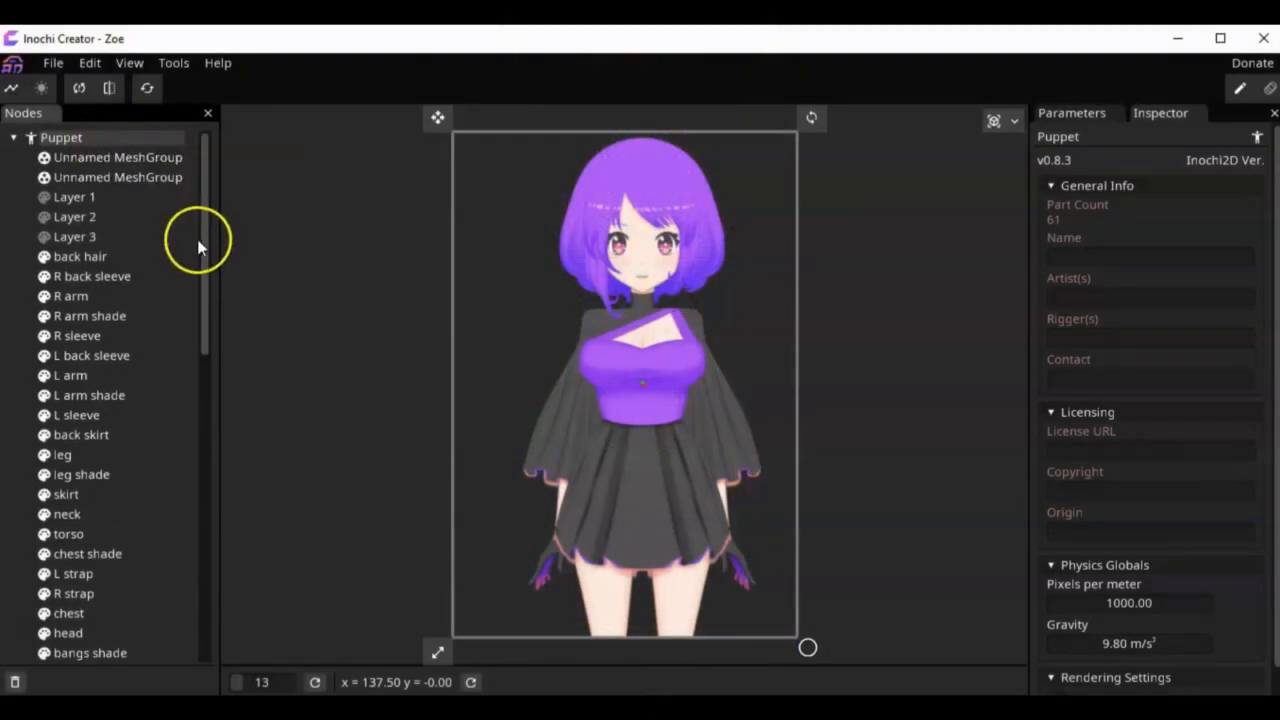
# Step: Rename the first unnamed MeshGroup under Puppet to "Upper Body"
pyautogui.click(139, 159)
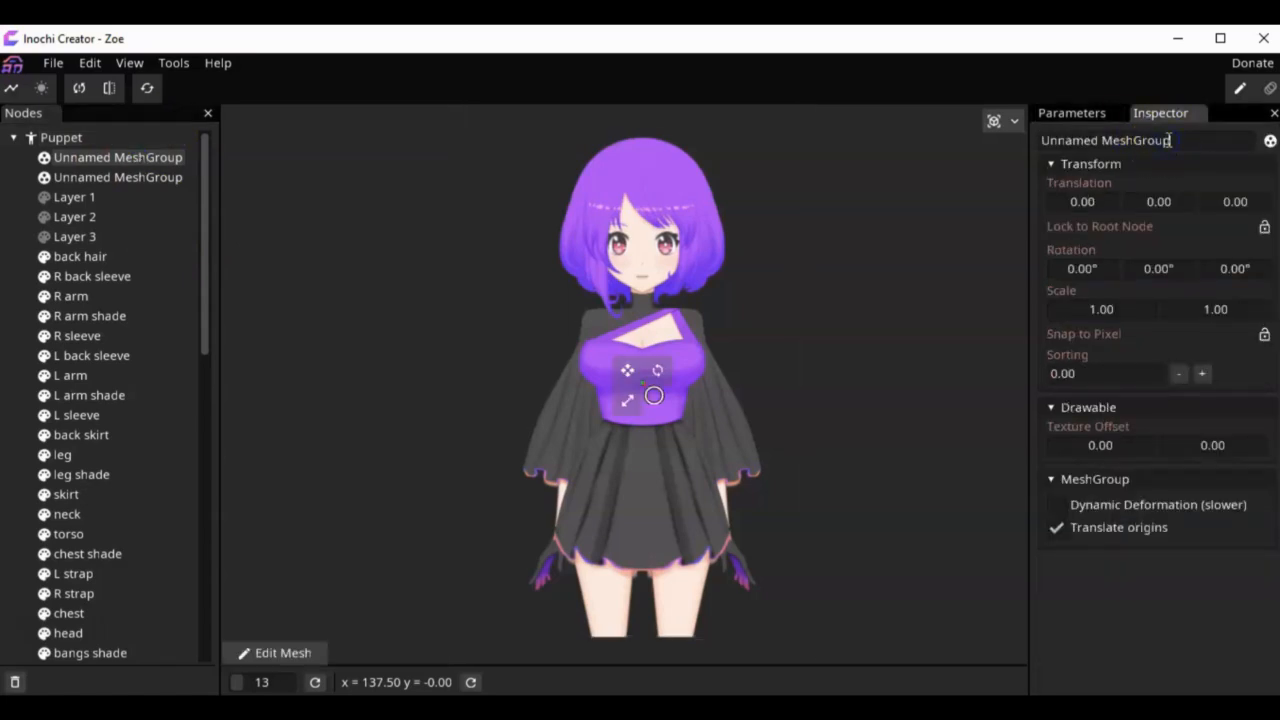
pyautogui.hotkey('ctrl', 'a')
pyautogui.write('Upper Body')
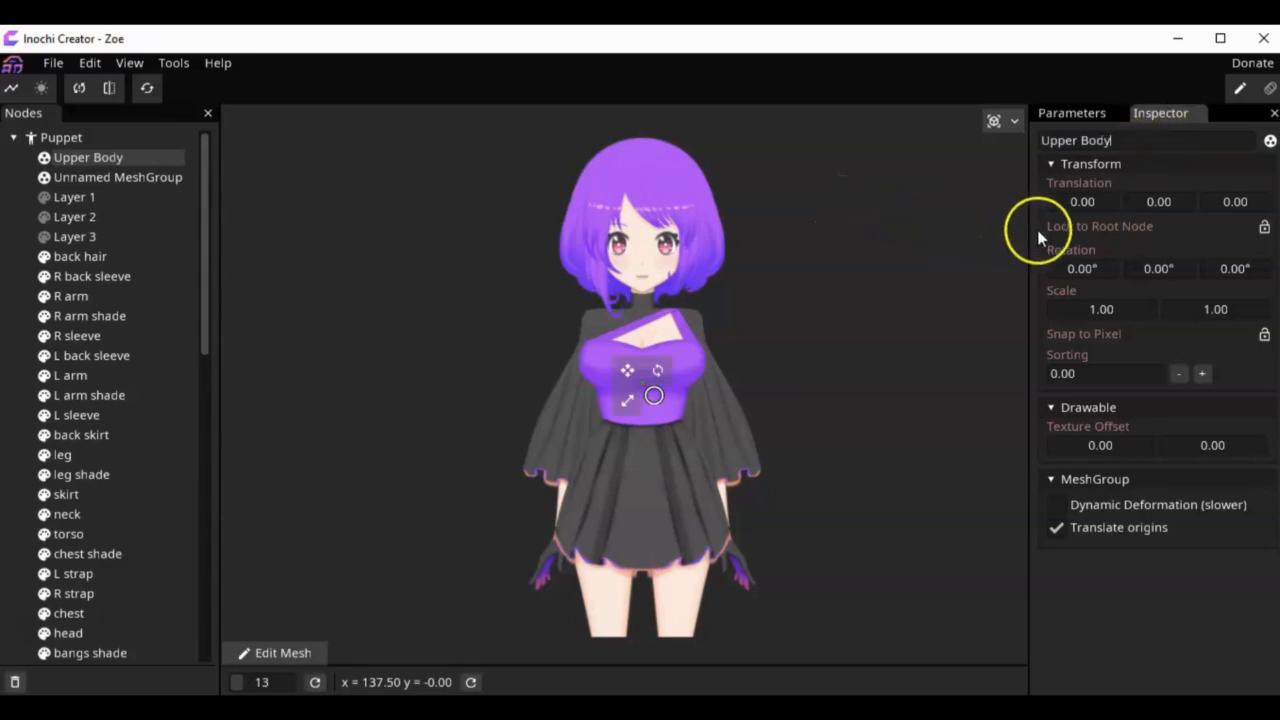
# Step: Move the Upper Body group's origin down to the waistline by setting its Y translation to 327
pyautogui.moveTo(1138, 204); pyautogui.dragTo(1180, 207)
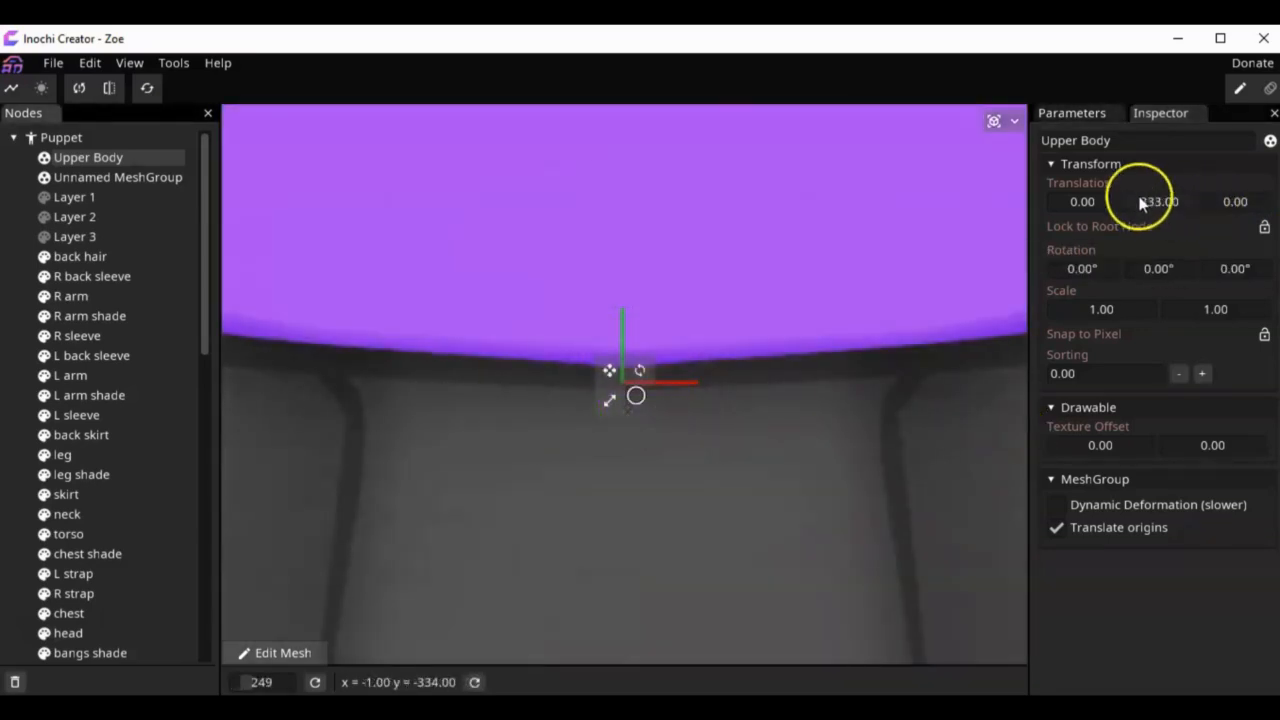
pyautogui.moveTo(1137, 200); pyautogui.dragTo(1160, 203)
pyautogui.doubleClick(1160, 204)
pyautogui.press('Return')
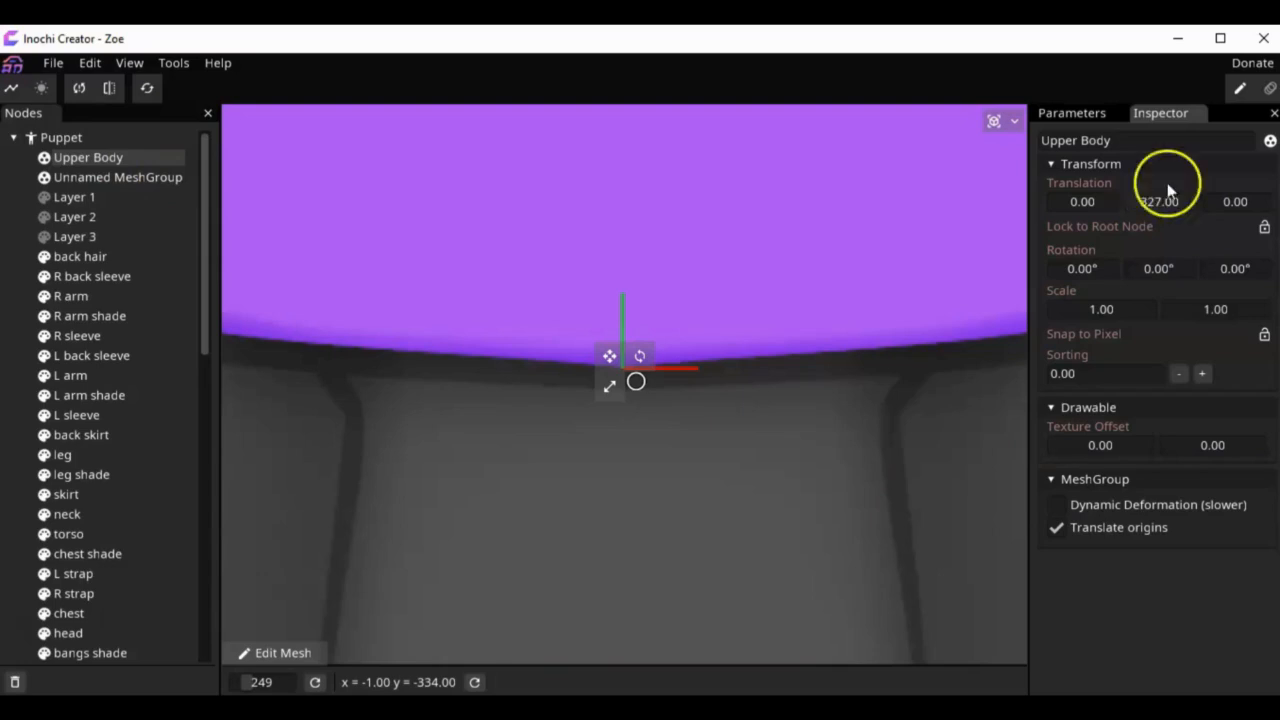
# Step: Rename the remaining unnamed MeshGroup to "Lower Body" and set its Y translation to 327
pyautogui.click(150, 181)
pyautogui.doubleClick(1173, 145)
pyautogui.click(1173, 145)
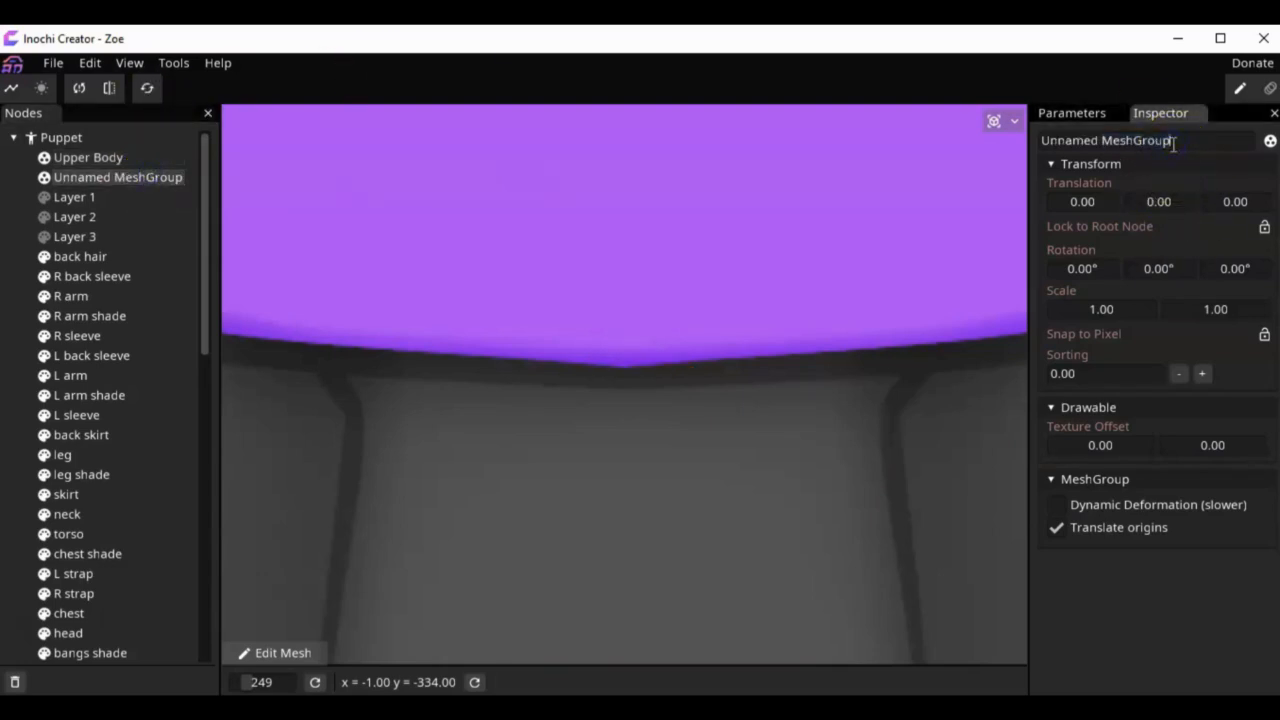
pyautogui.tripleClick(1173, 145)
pyautogui.write('Lower B')
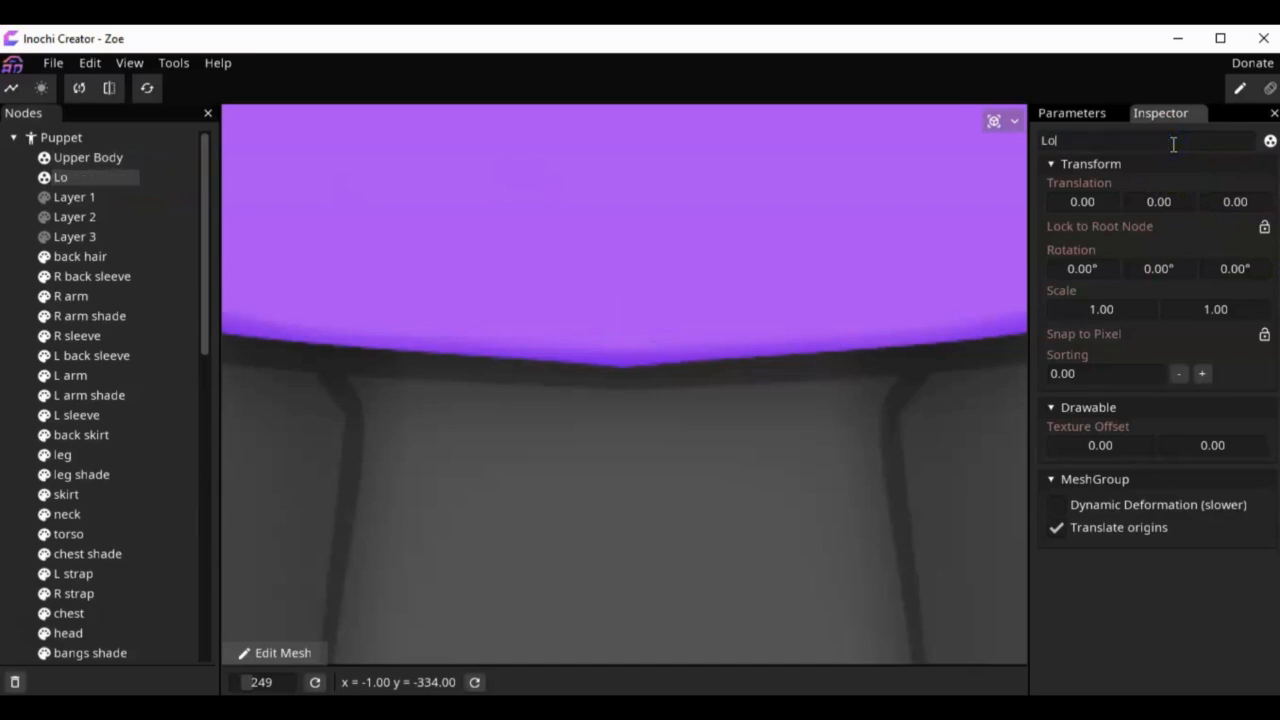
pyautogui.write('ody')
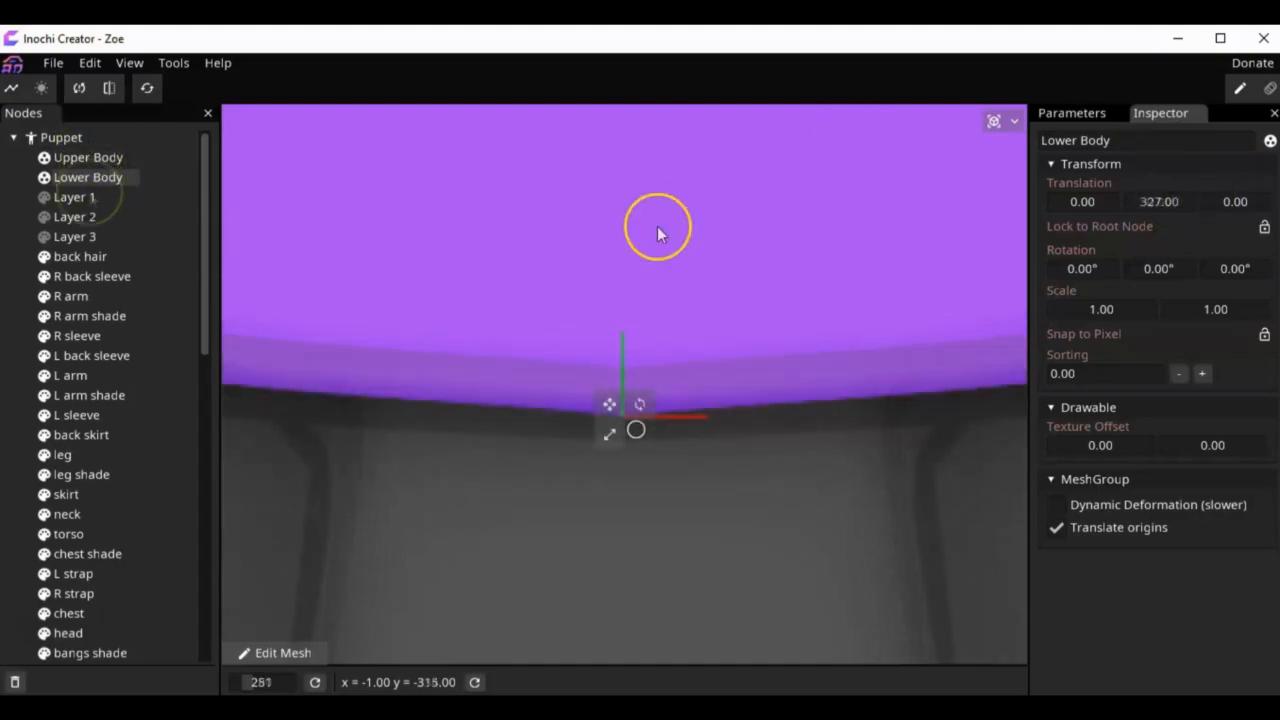
pyautogui.click(75, 162)
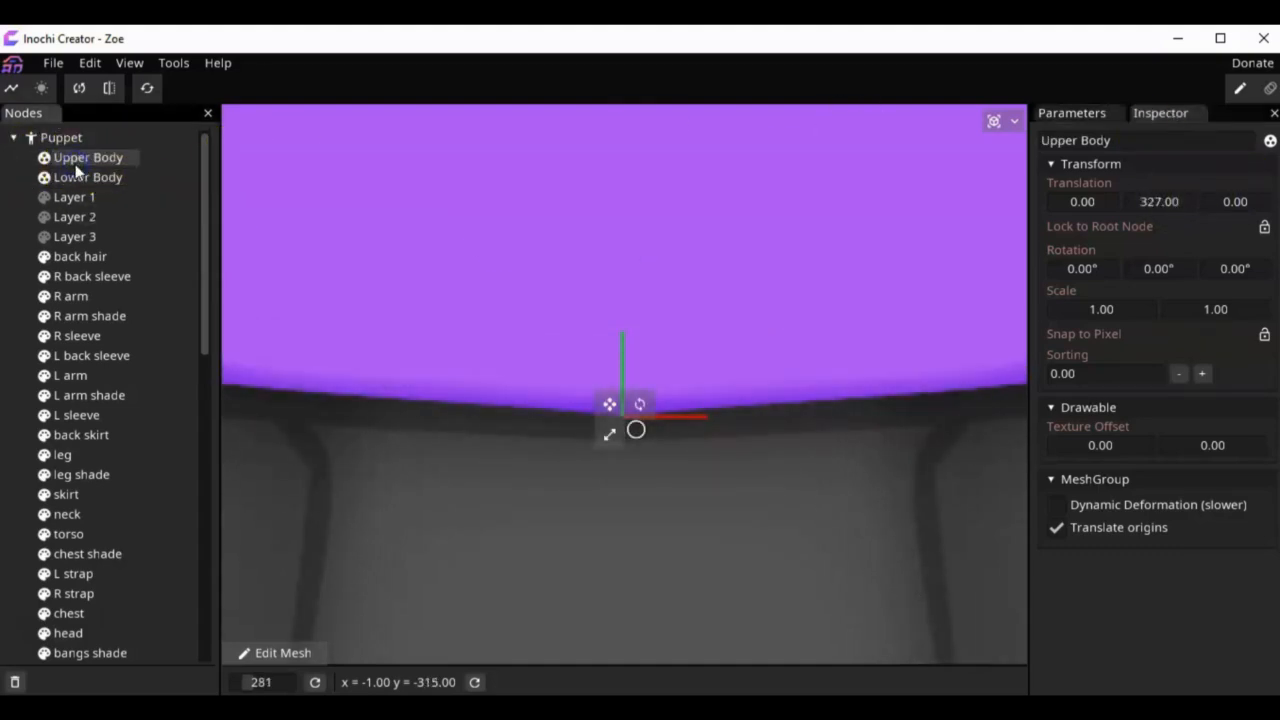
pyautogui.click(76, 177)
# Step: Add two MeshGroup nodes as children of the Lower Body group
pyautogui.click(77, 139)
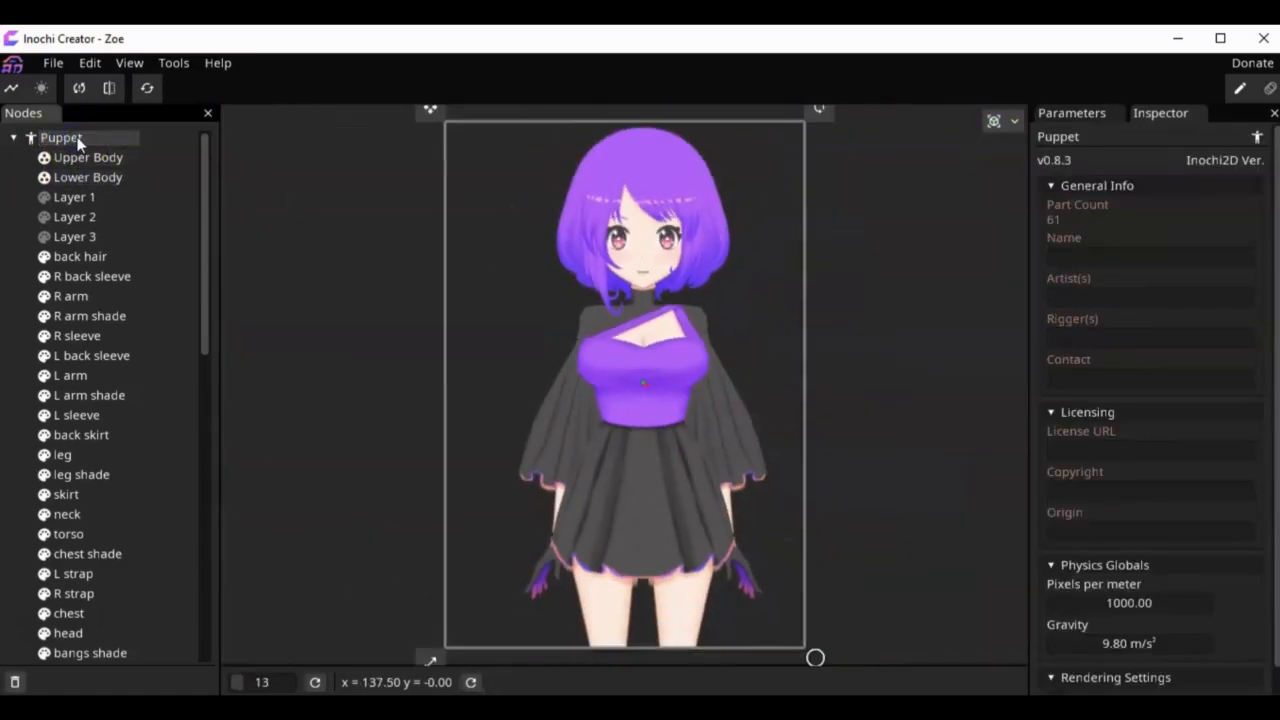
pyautogui.click(76, 177)
pyautogui.rightClick(96, 182)
pyautogui.moveTo(157, 194)
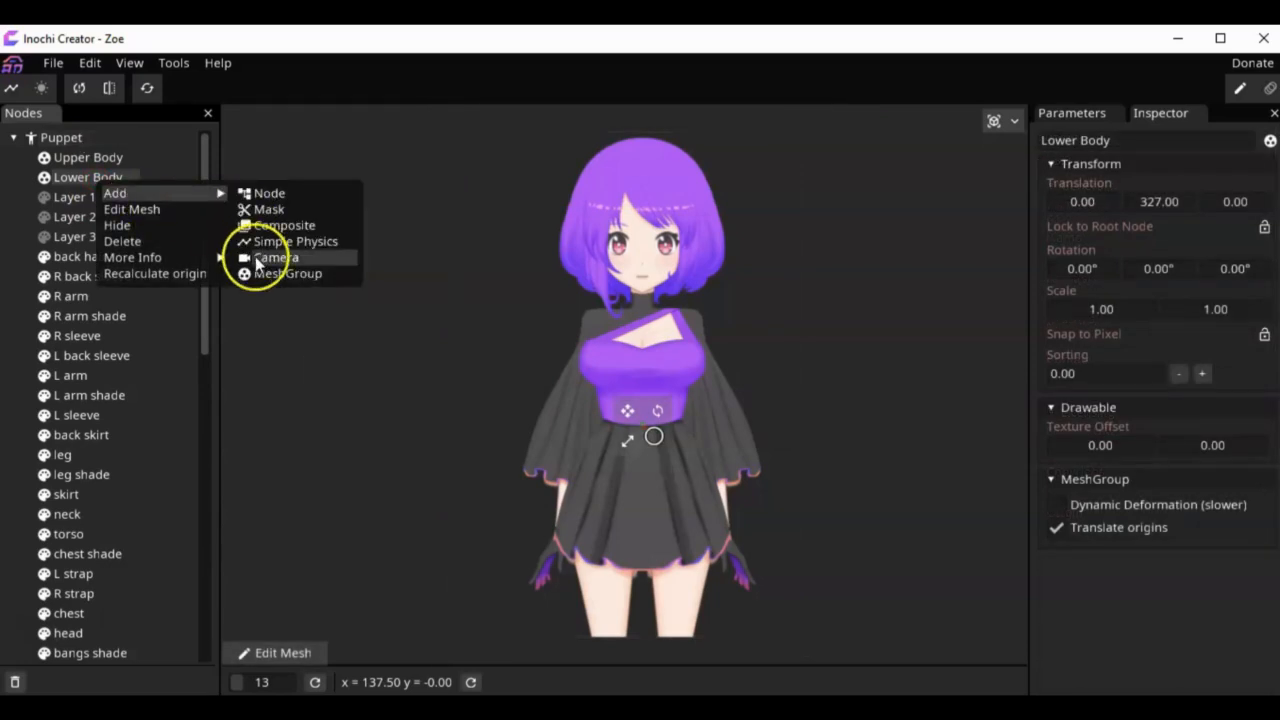
pyautogui.click(260, 274)
pyautogui.rightClick(127, 183)
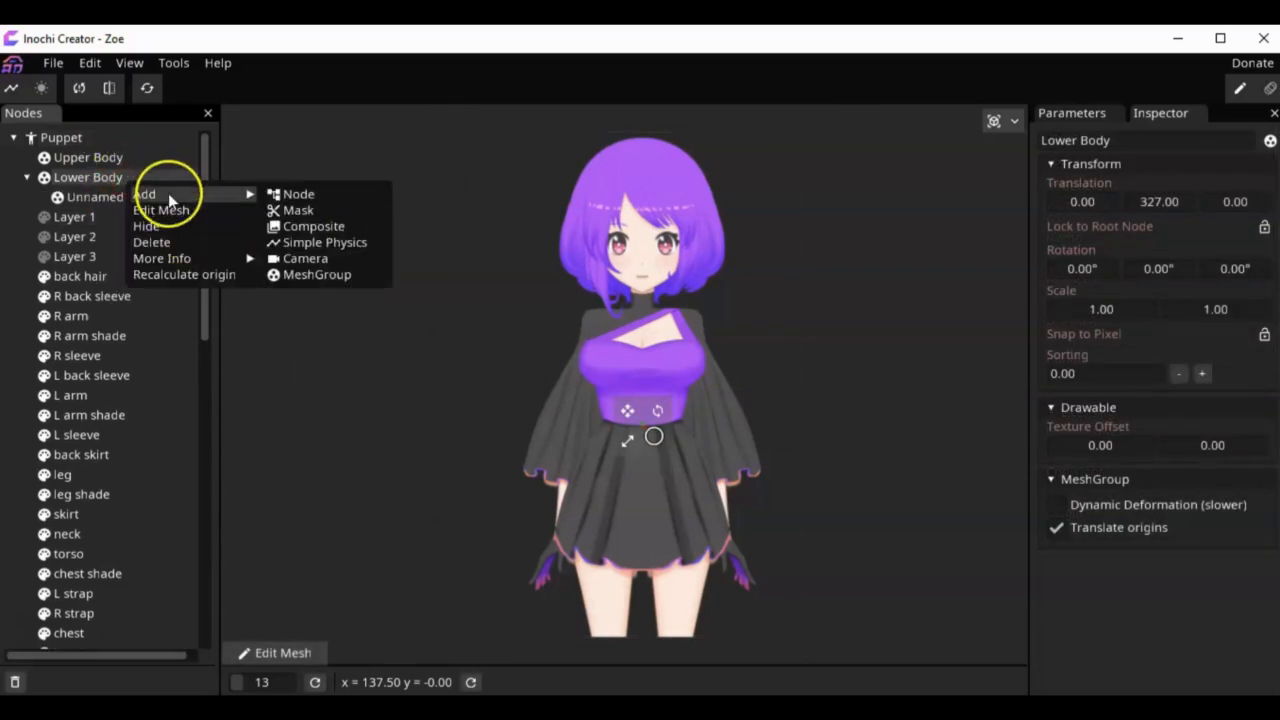
pyautogui.click(350, 274)
# Step: Rename the first unnamed MeshGroup inside Lower Body to "Skirt"
pyautogui.click(150, 197)
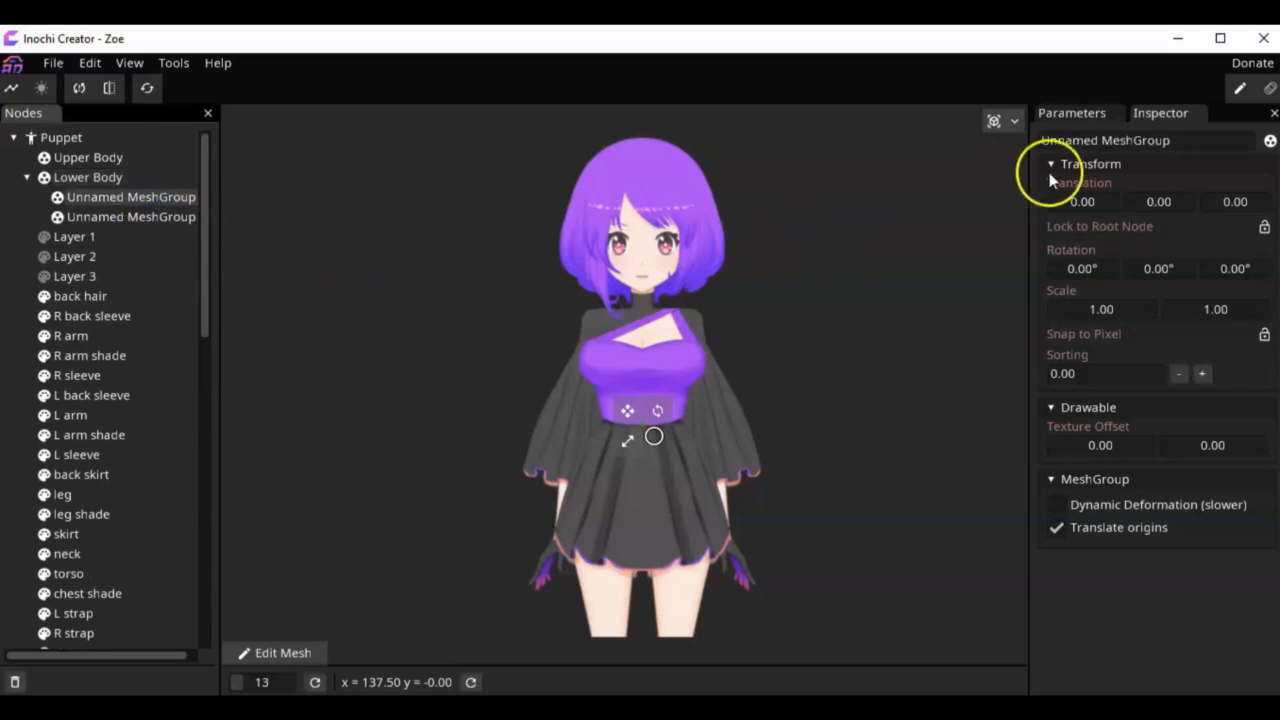
pyautogui.click(1073, 140)
pyautogui.write('Skirt')
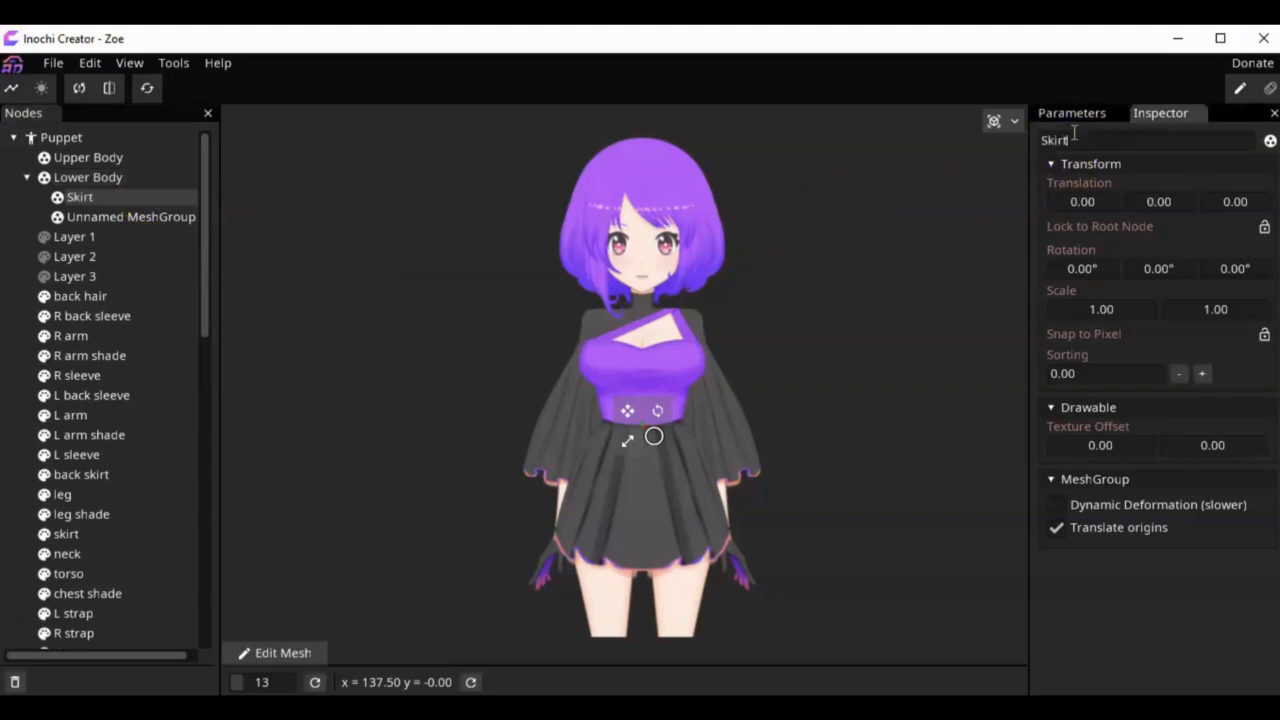
# Step: Rename the other unnamed MeshGroup inside Lower Body to "Legs" and set its Y translation to 450
pyautogui.click(157, 214)
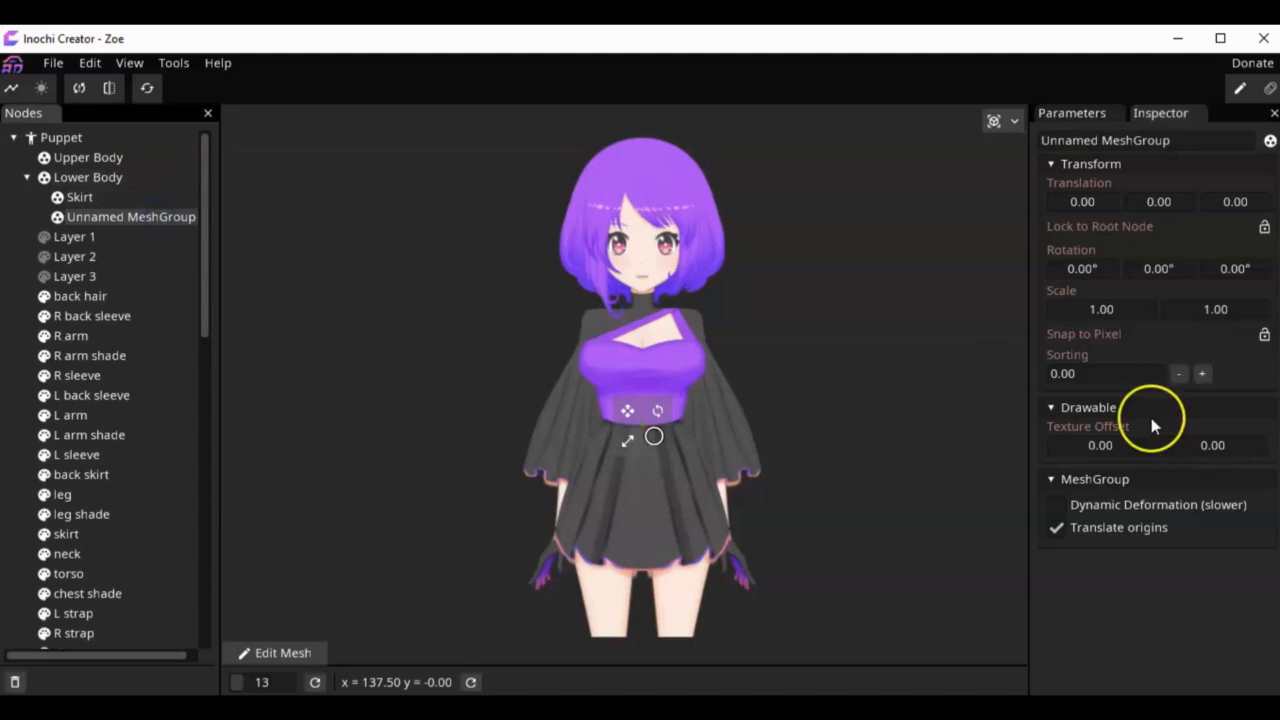
pyautogui.click(1153, 141)
pyautogui.write('Legs')
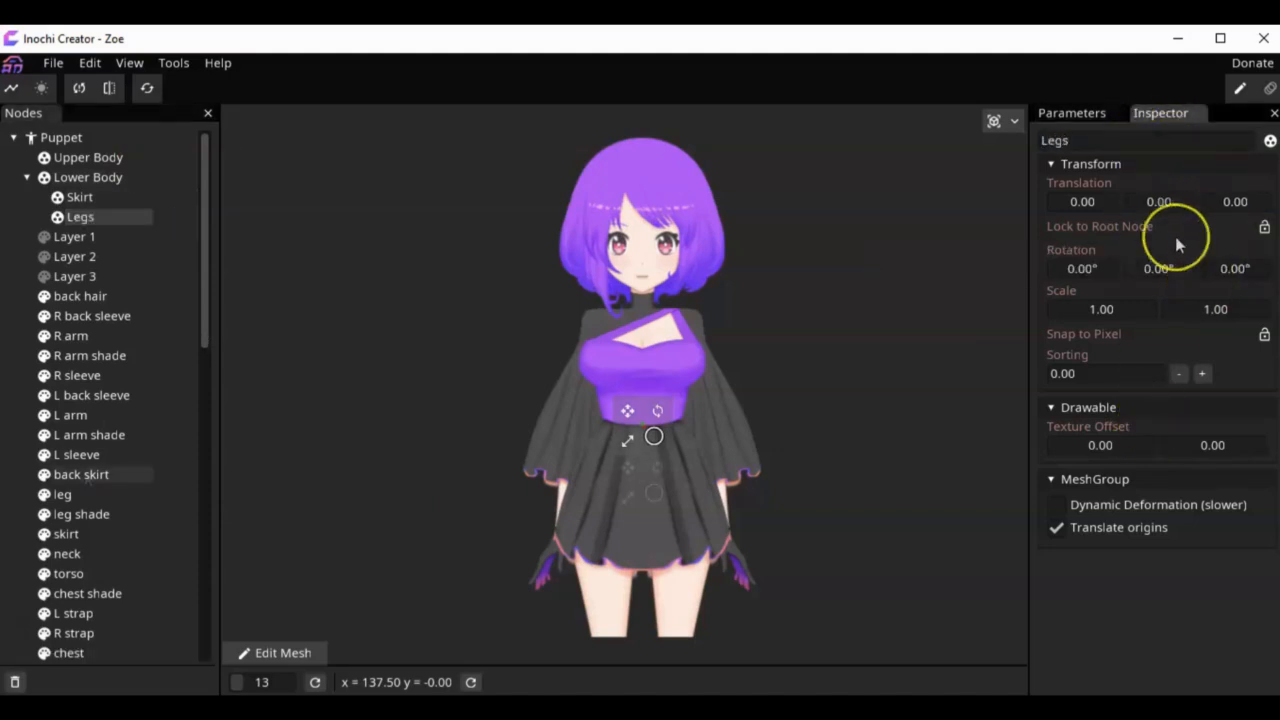
# Step: Move the back skirt and skirt parts together into the Skirt group
pyautogui.click(108, 477)
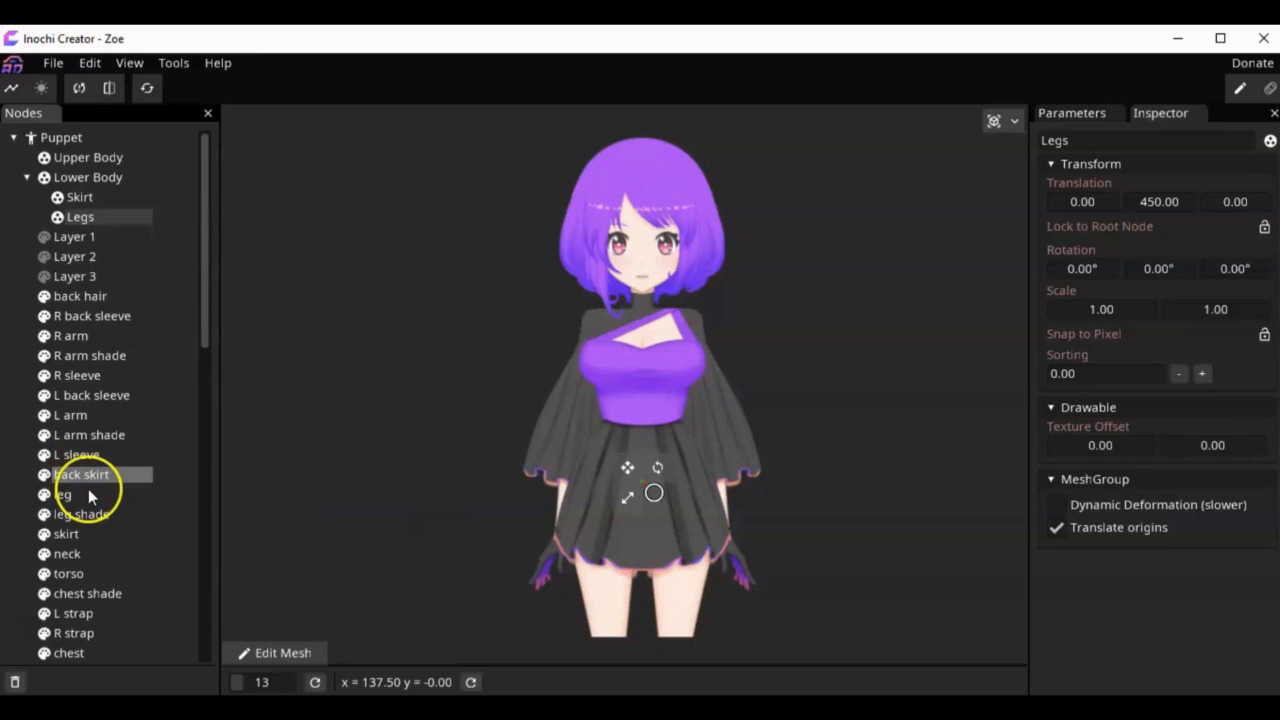
pyautogui.scroll(-3, 119, 464)
pyautogui.click(104, 414)
pyautogui.scroll(3, 130, 384)
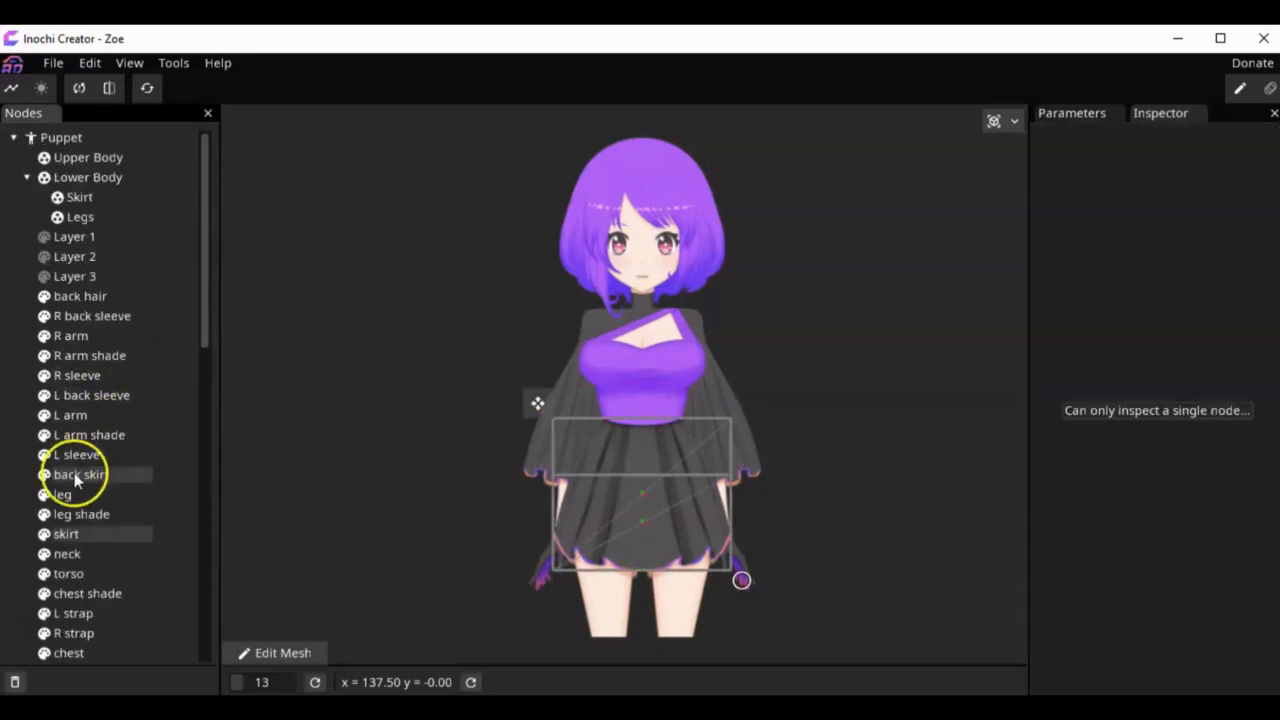
pyautogui.moveTo(80, 476); pyautogui.dragTo(86, 197)
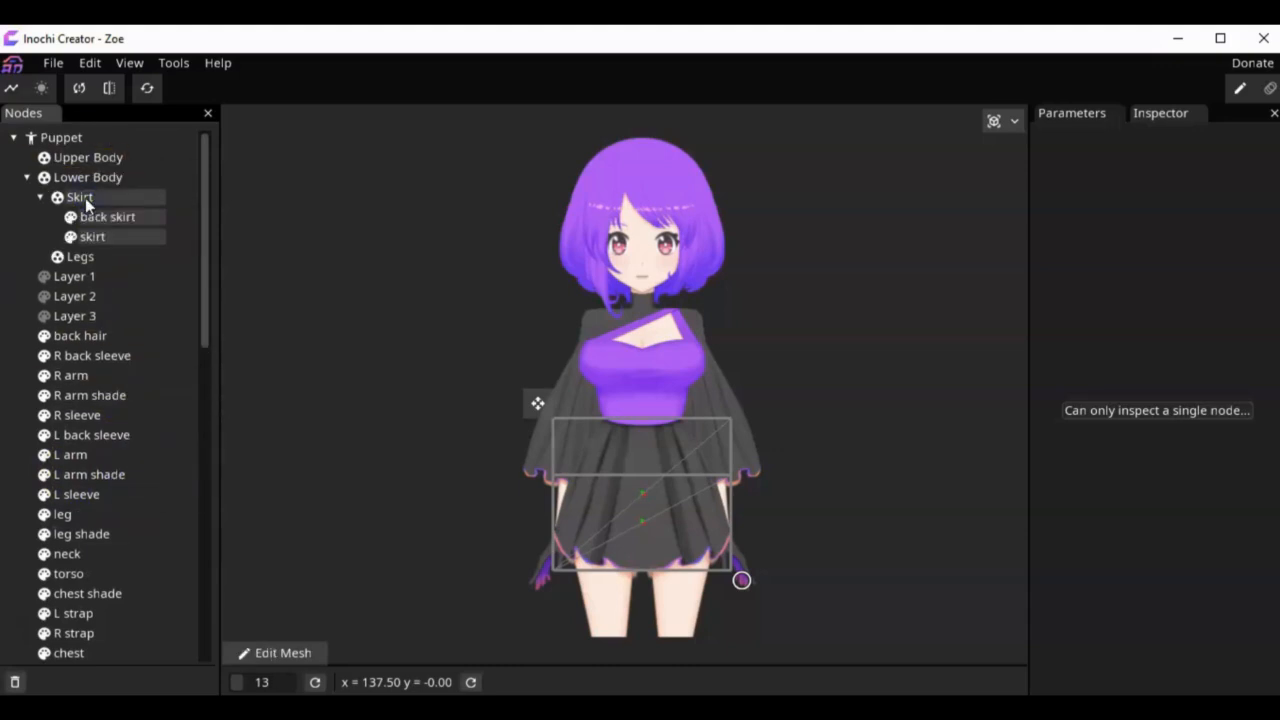
# Step: Move the leg and leg shade parts together into the Legs group
pyautogui.click(84, 514)
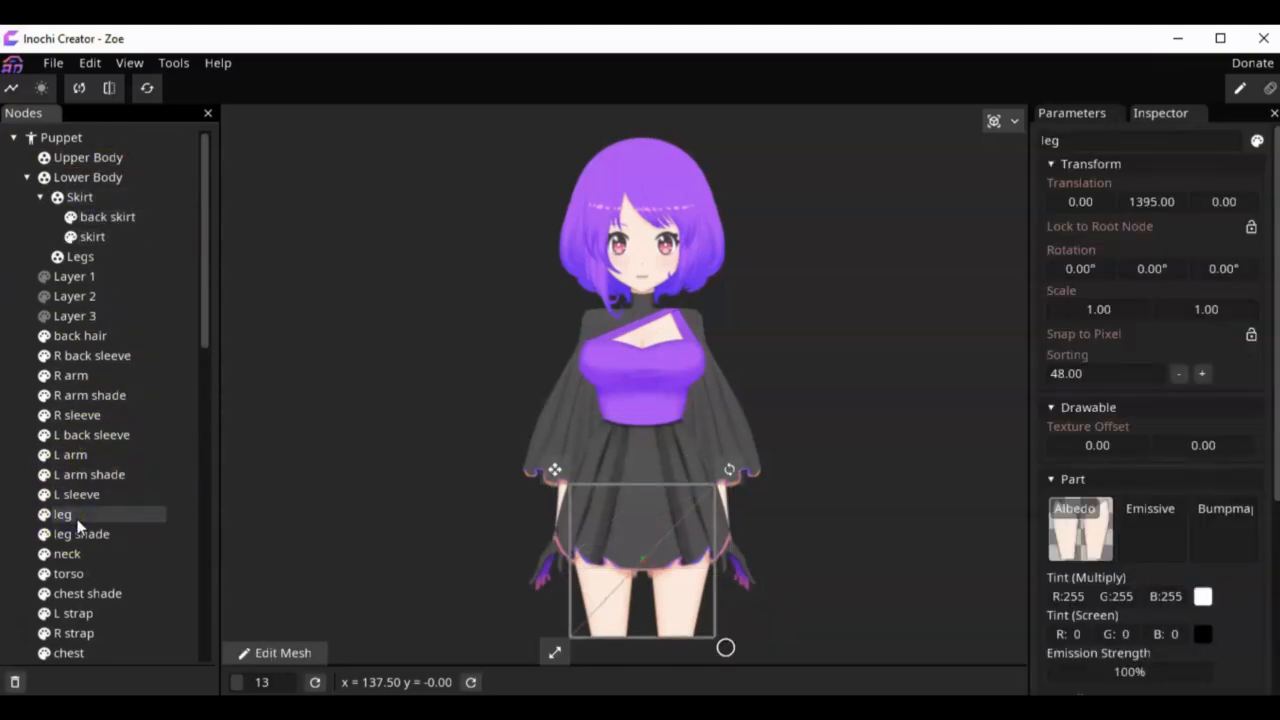
pyautogui.keyDown('ctrl'); pyautogui.click(83, 538); pyautogui.keyUp('ctrl')
pyautogui.moveTo(83, 538); pyautogui.dragTo(80, 256)
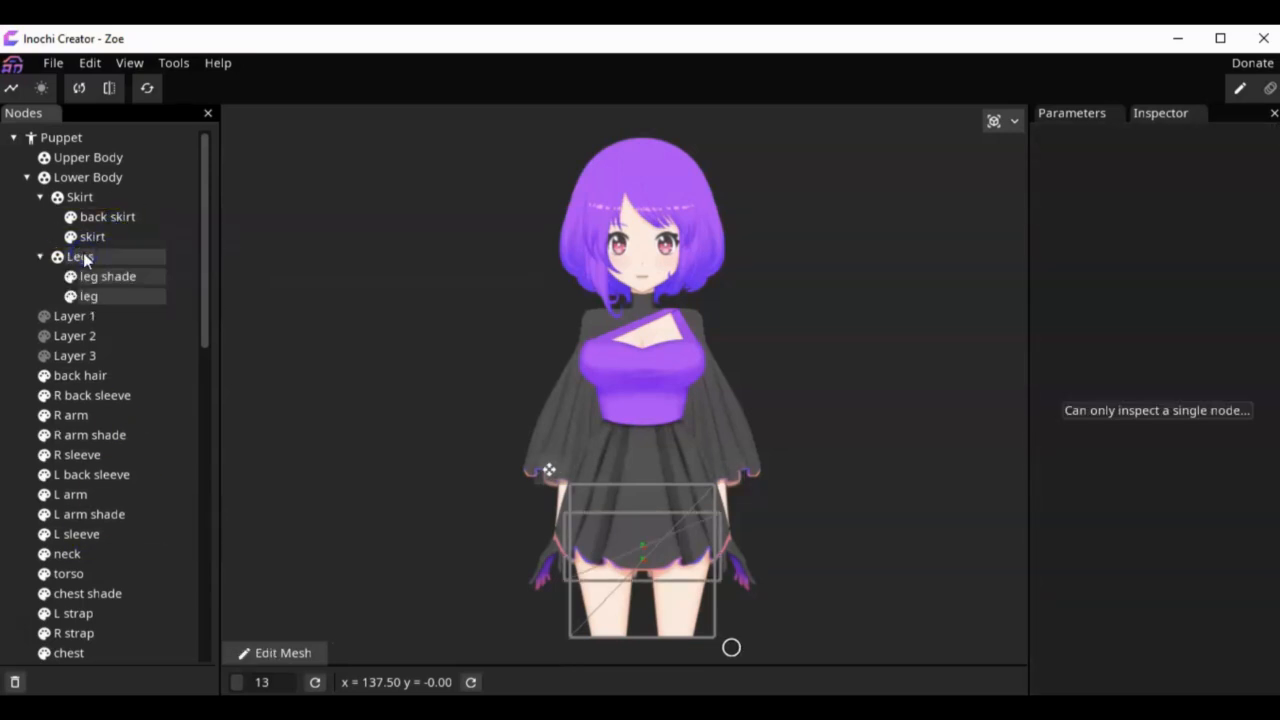
# Step: Check the Lower Body hierarchy and compare the Sorting values of its skirt and leg parts
pyautogui.click(44, 178)
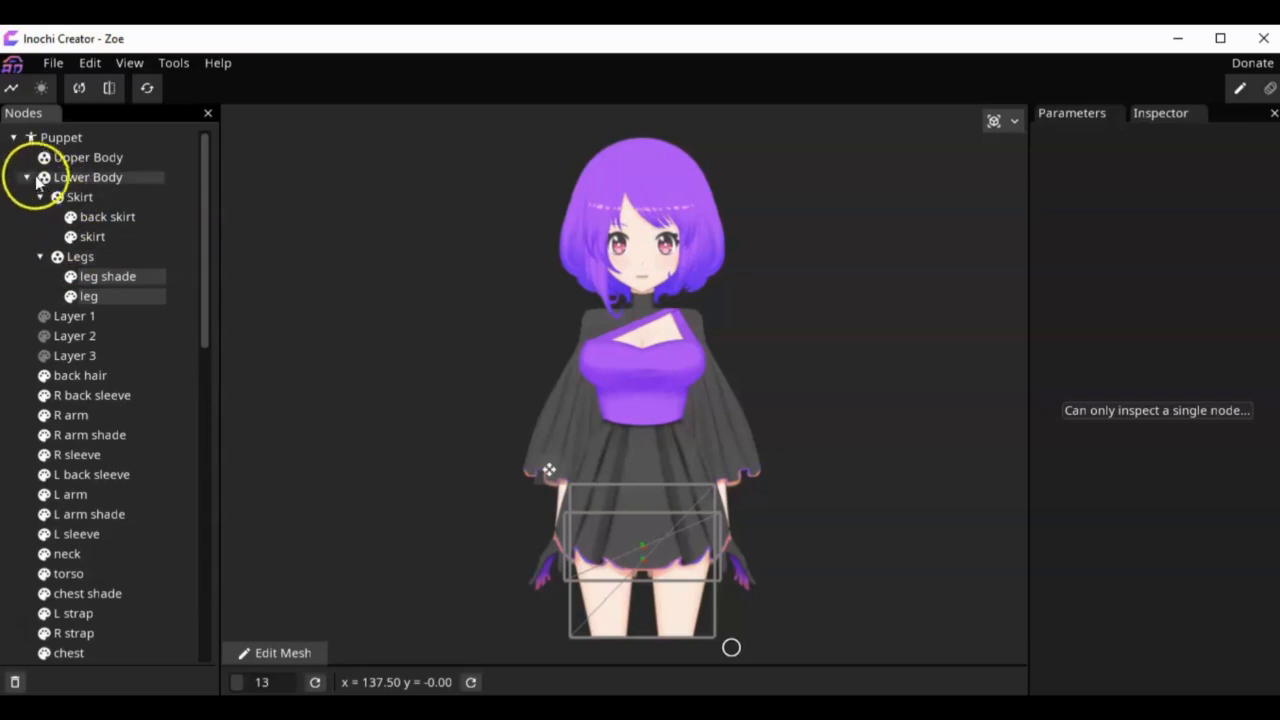
pyautogui.click(26, 178)
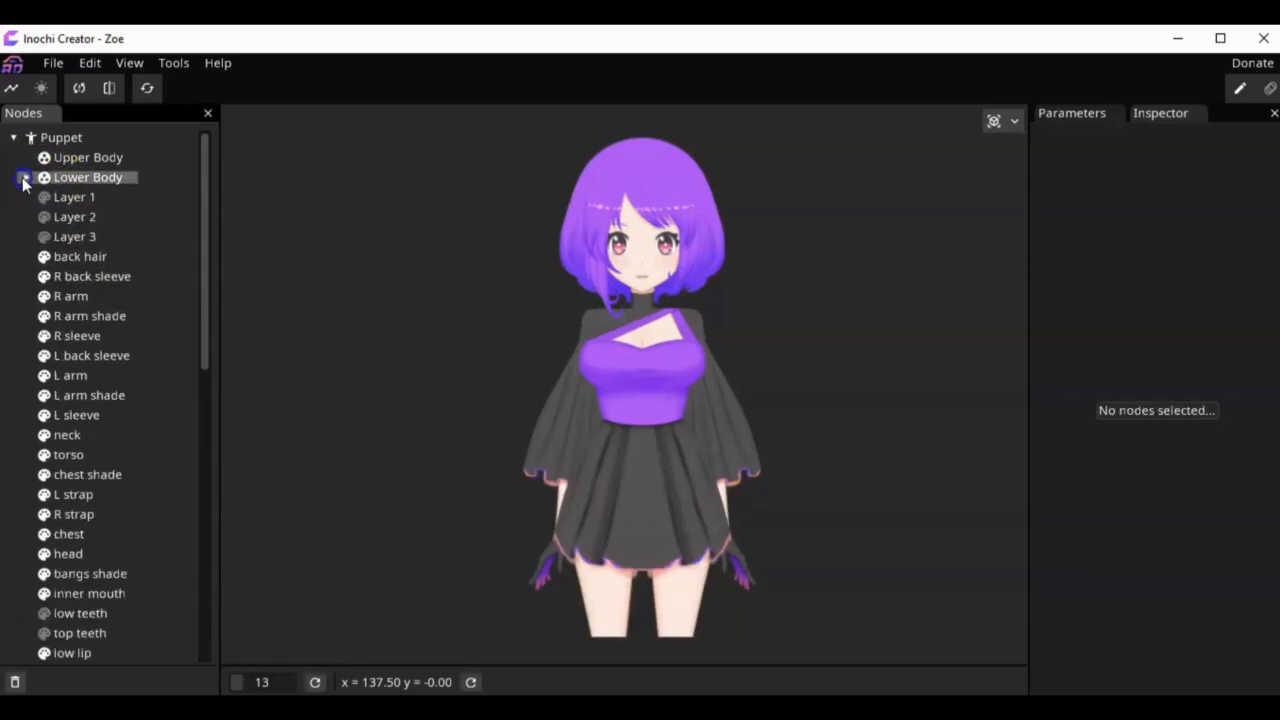
pyautogui.click(44, 178)
pyautogui.click(44, 178)
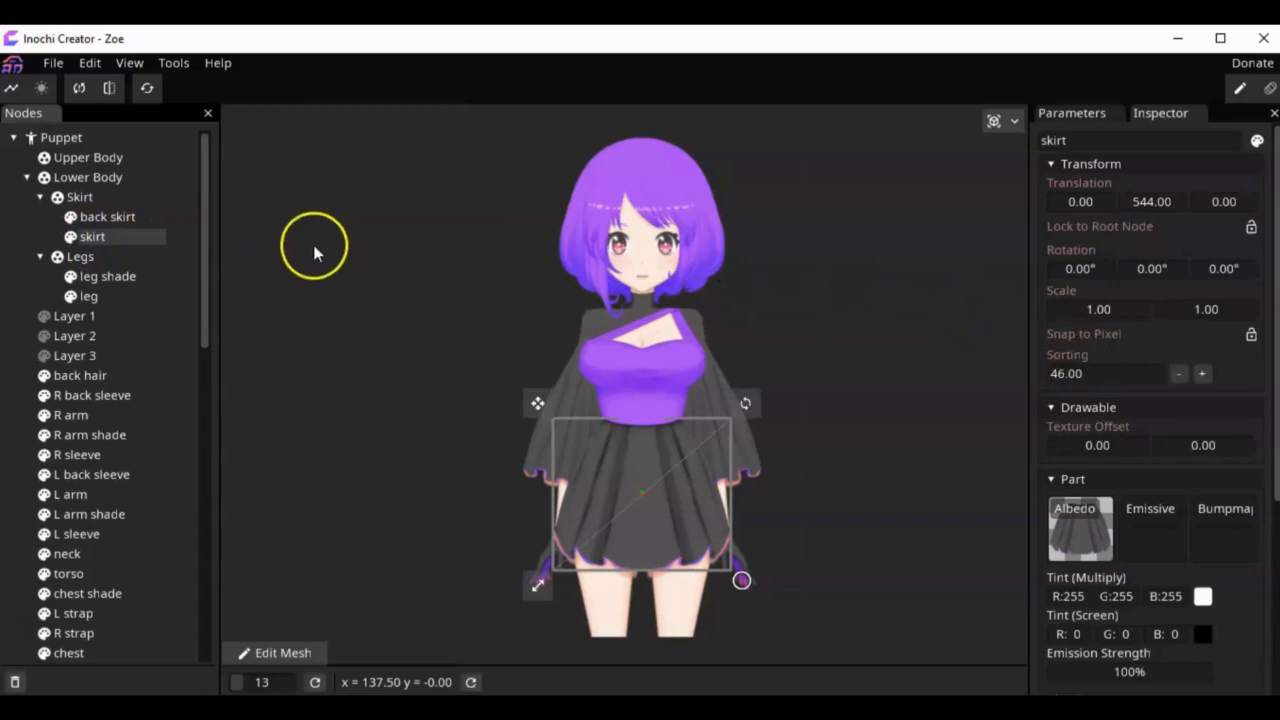
pyautogui.click(110, 216)
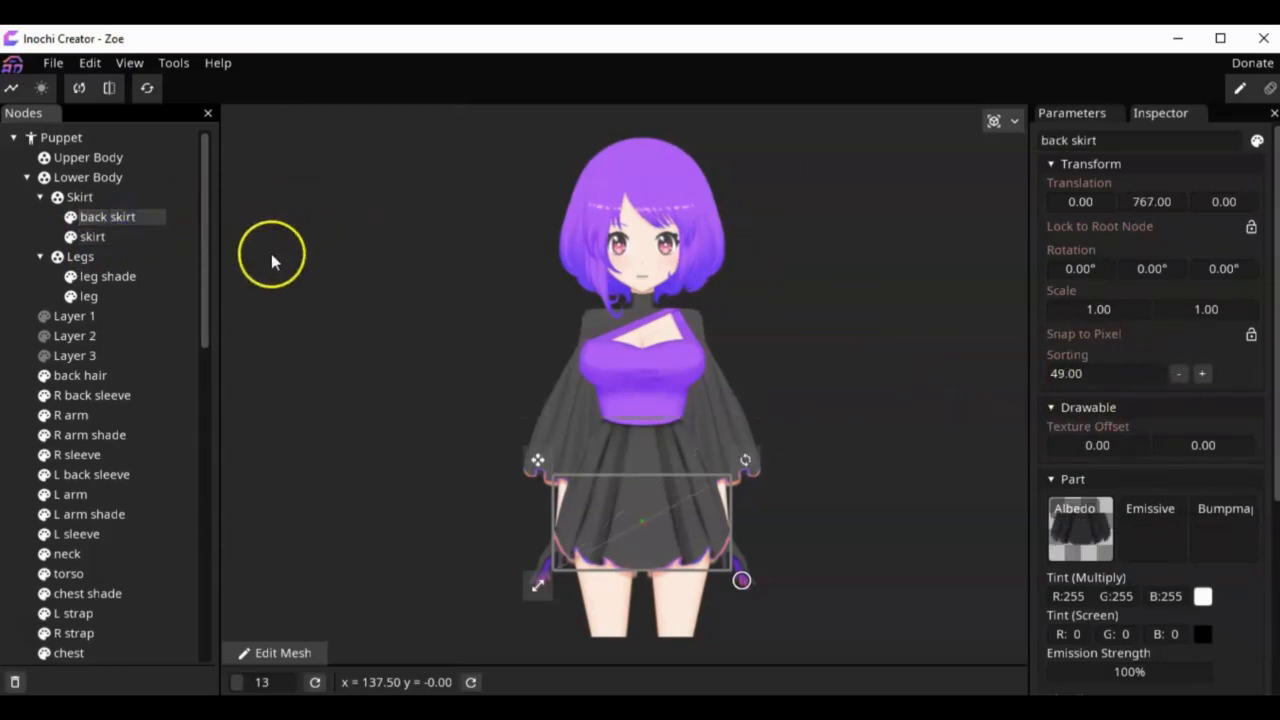
pyautogui.click(88, 296)
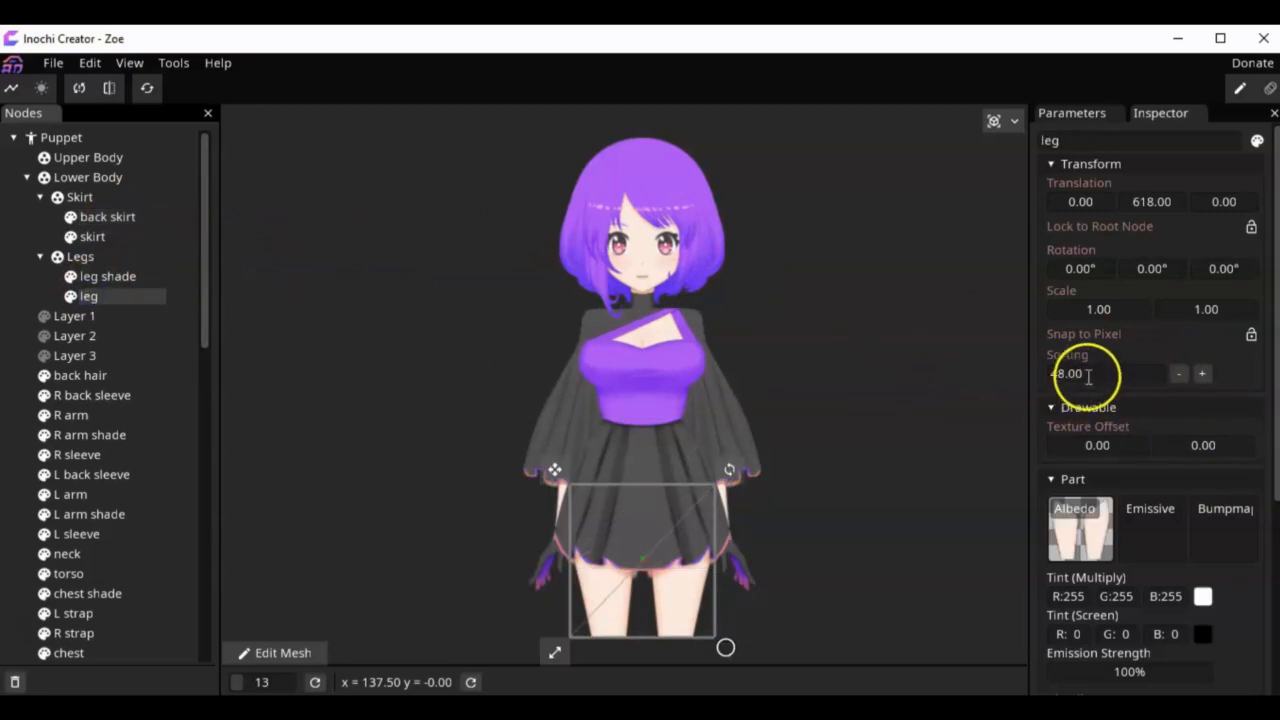
pyautogui.click(112, 276)
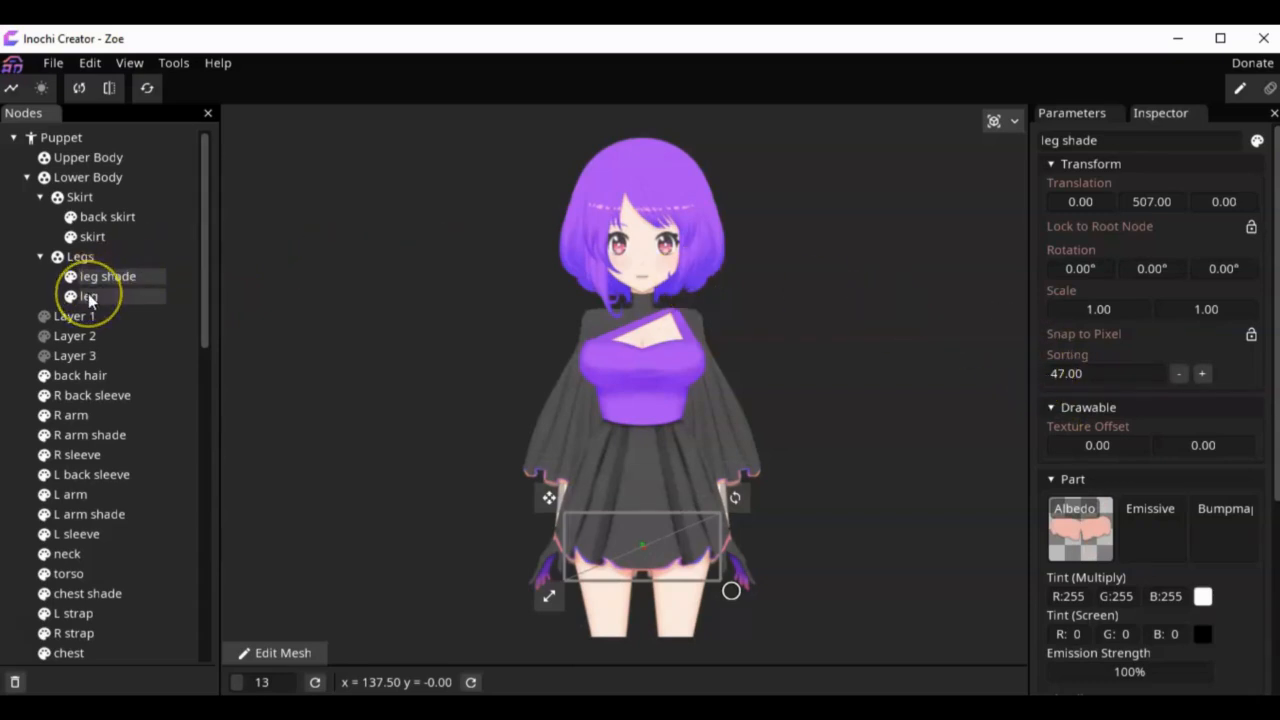
pyautogui.click(92, 236)
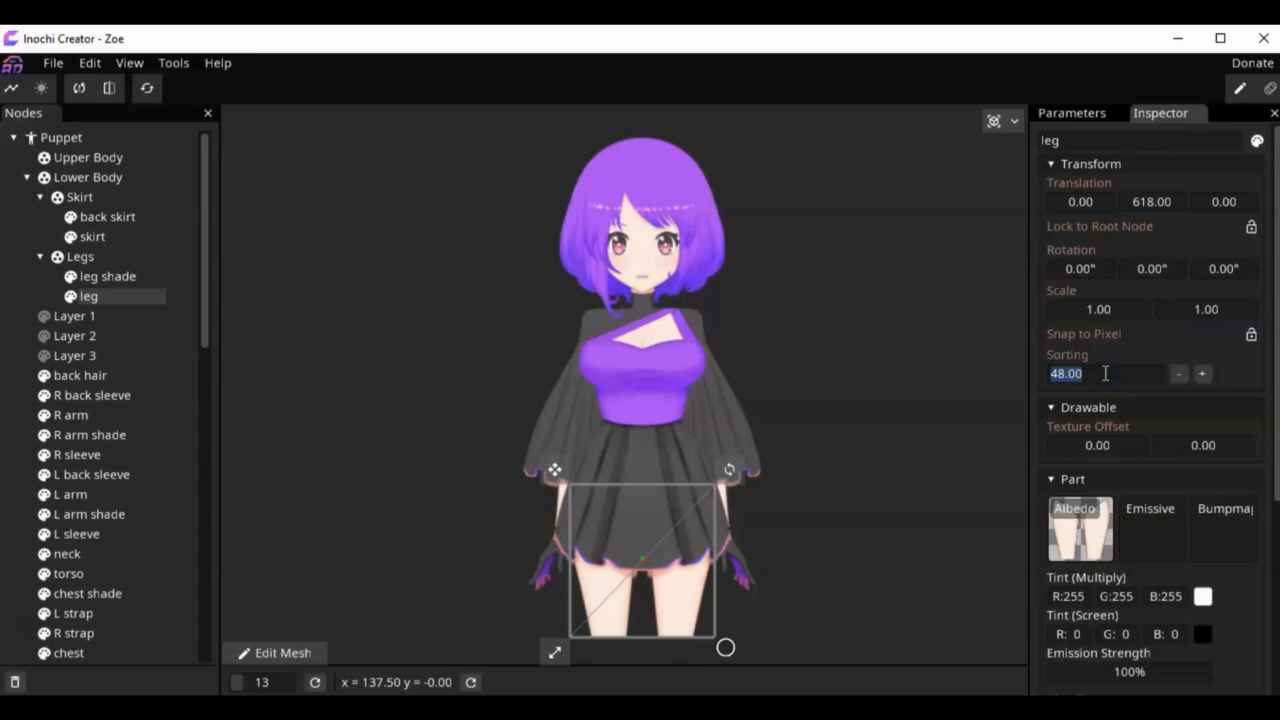
# Step: Try a Sorting value of 5 on the leg part, replacing it with 88
pyautogui.write('5')
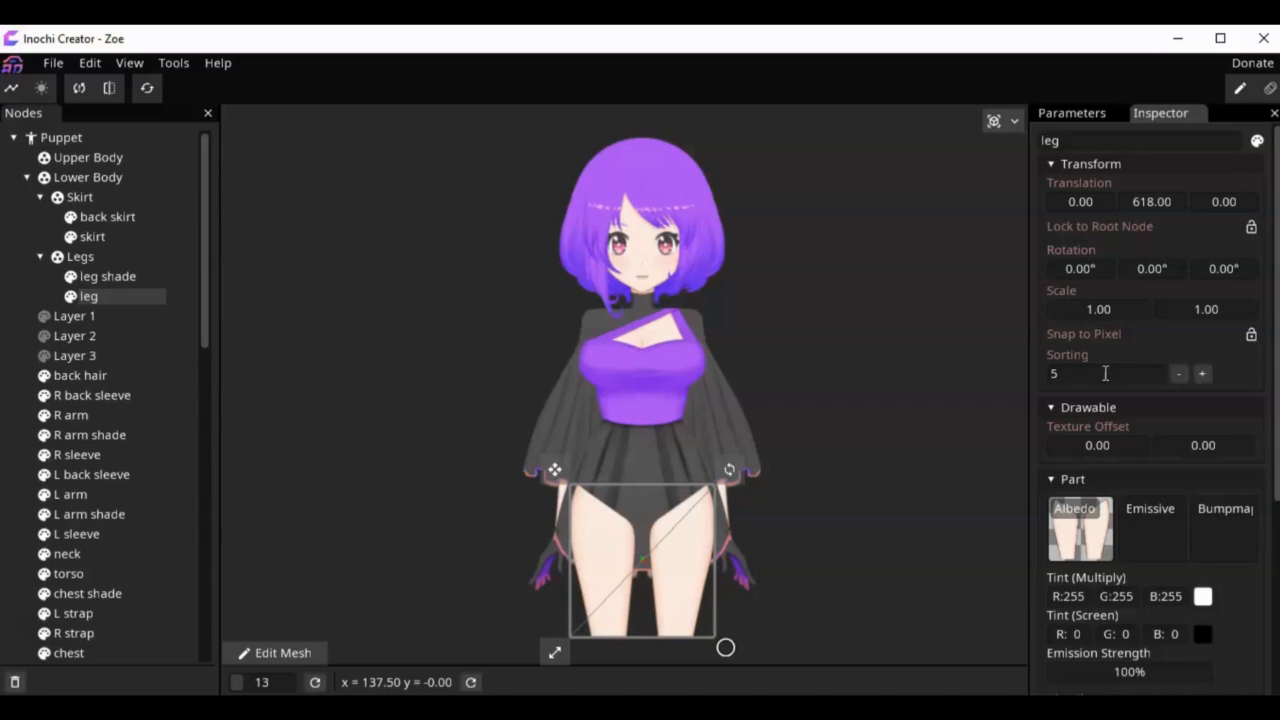
pyautogui.press('BackSpace')
pyautogui.write('88')
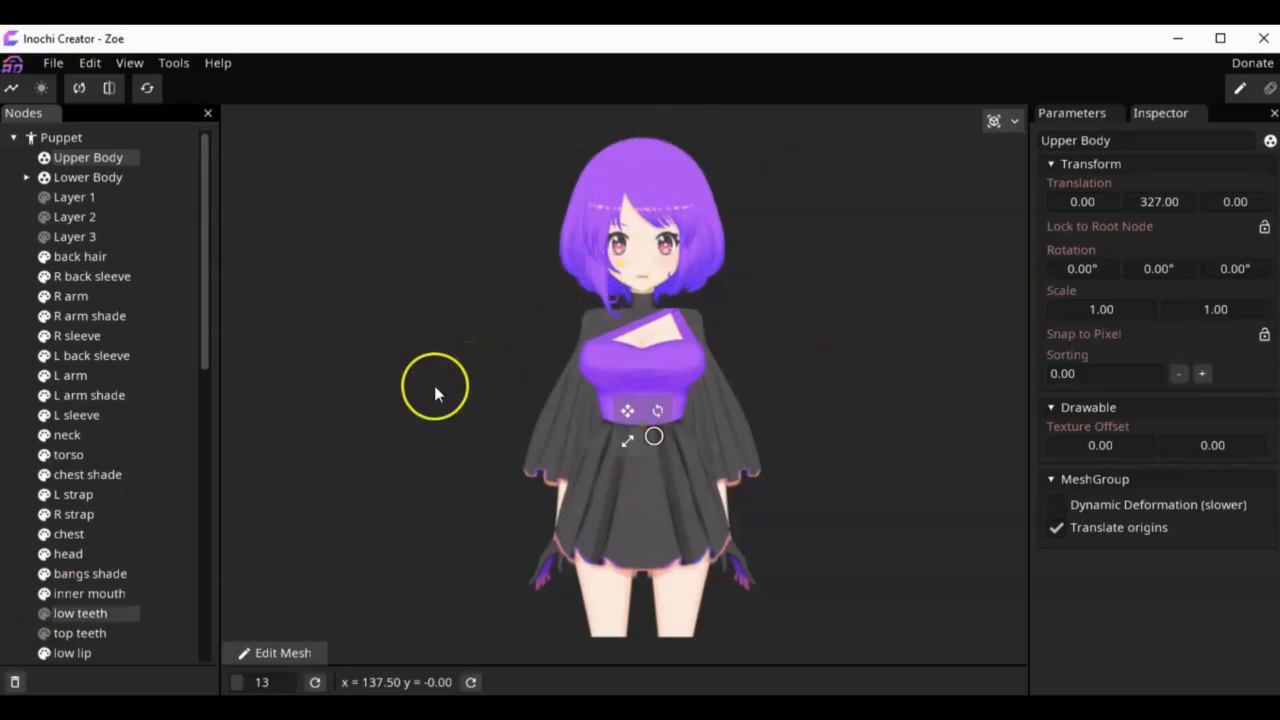
# Step: Expand the Face Base group inside Face to show the parts it contains
pyautogui.click(345, 490)
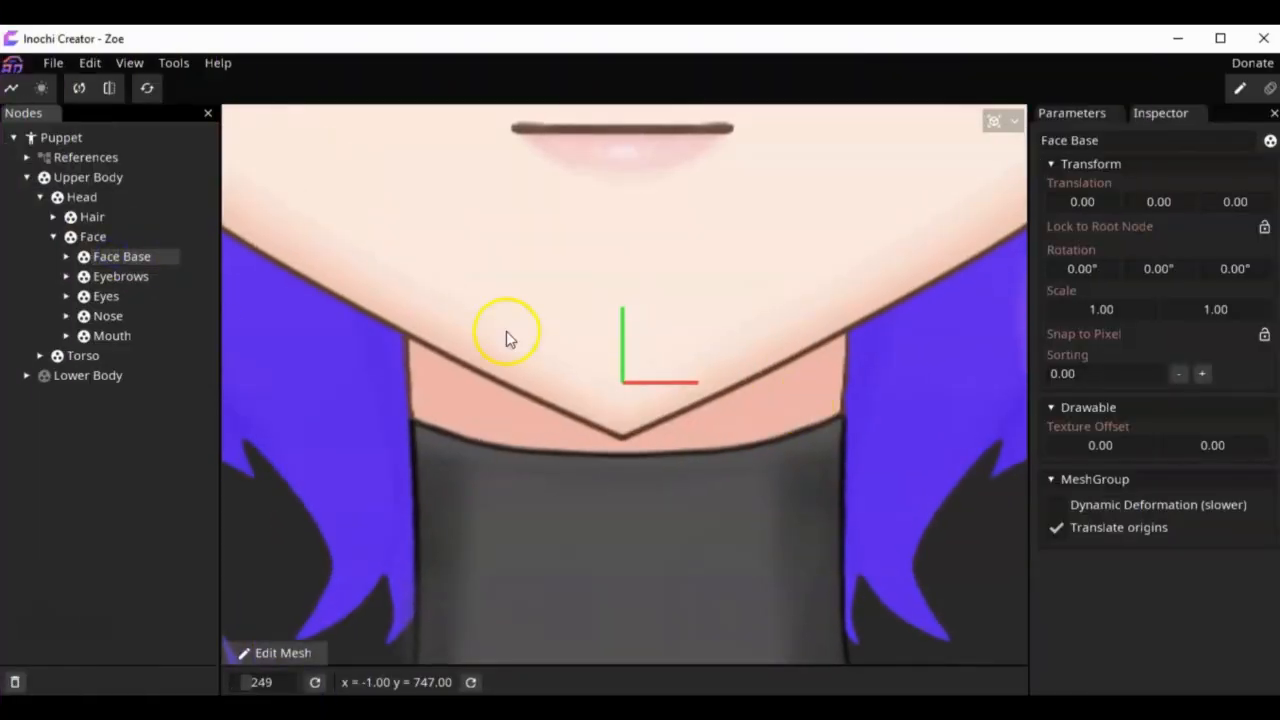
pyautogui.click(65, 257)
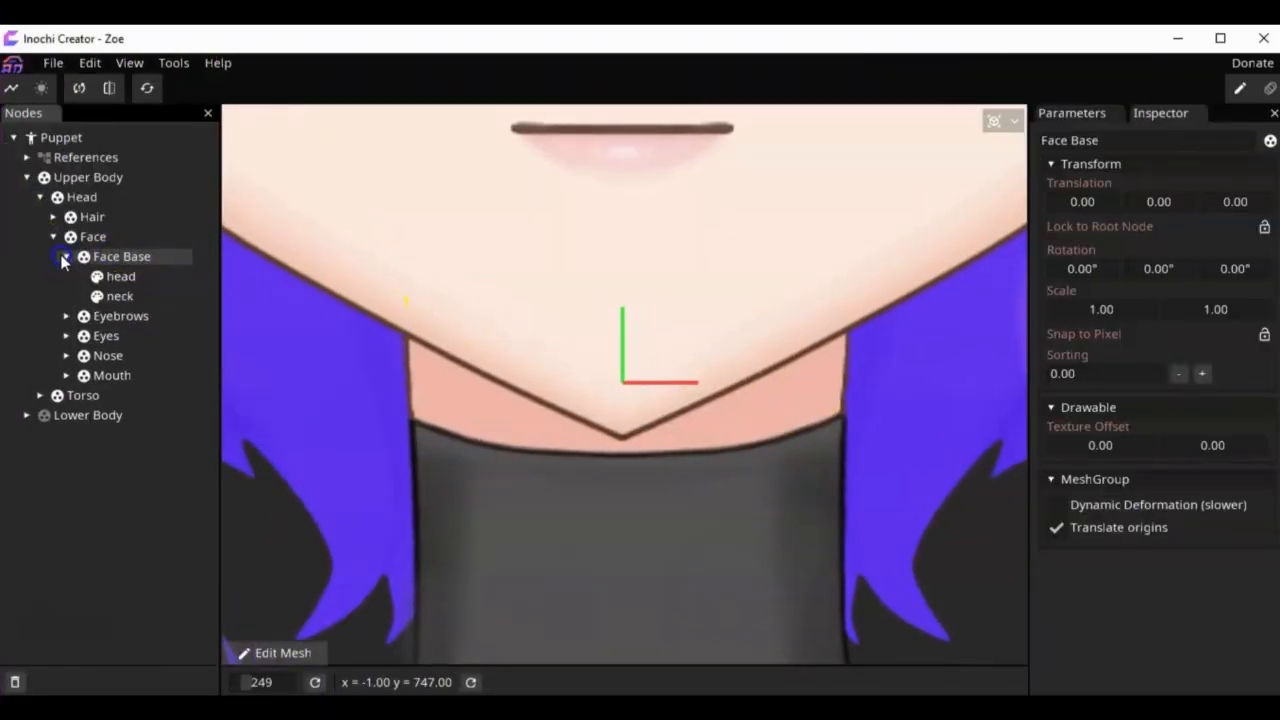
# Step: Check where the origins sit for the left and right subgroups inside the Eyebrows and Eyes groups
pyautogui.click(65, 257)
pyautogui.doubleClick(105, 277)
pyautogui.click(67, 276)
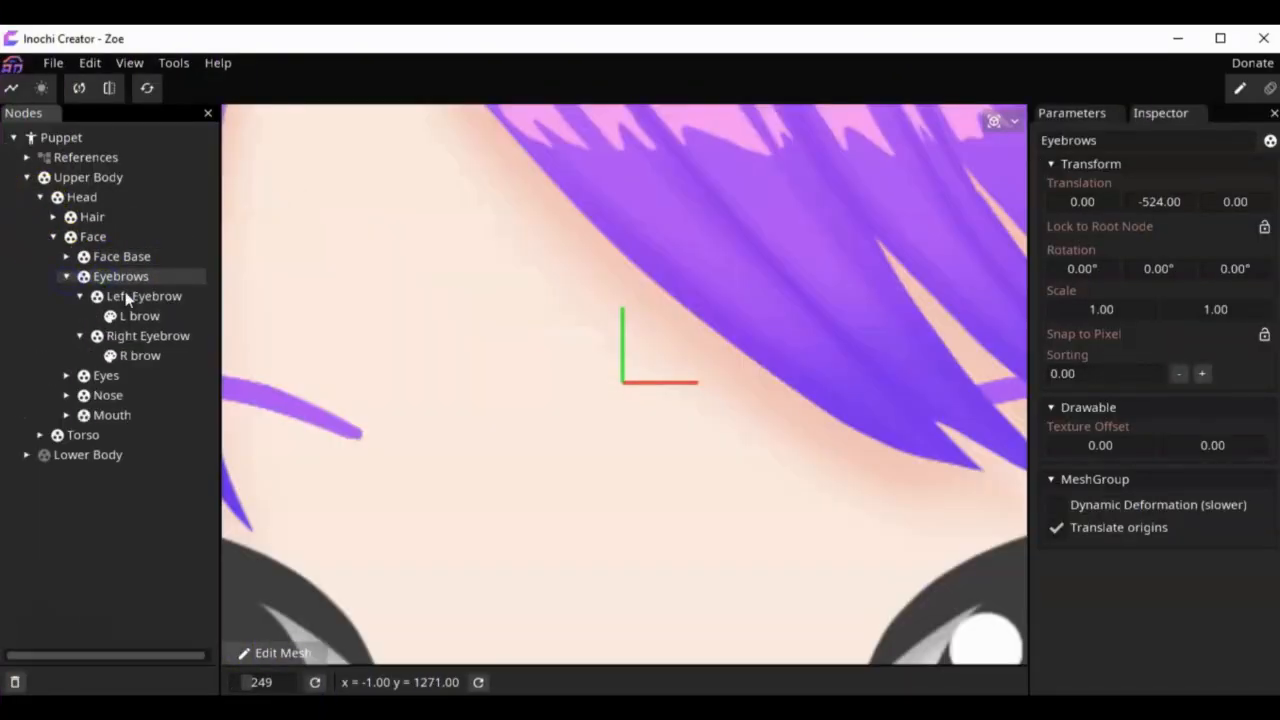
pyautogui.click(130, 296)
pyautogui.click(138, 336)
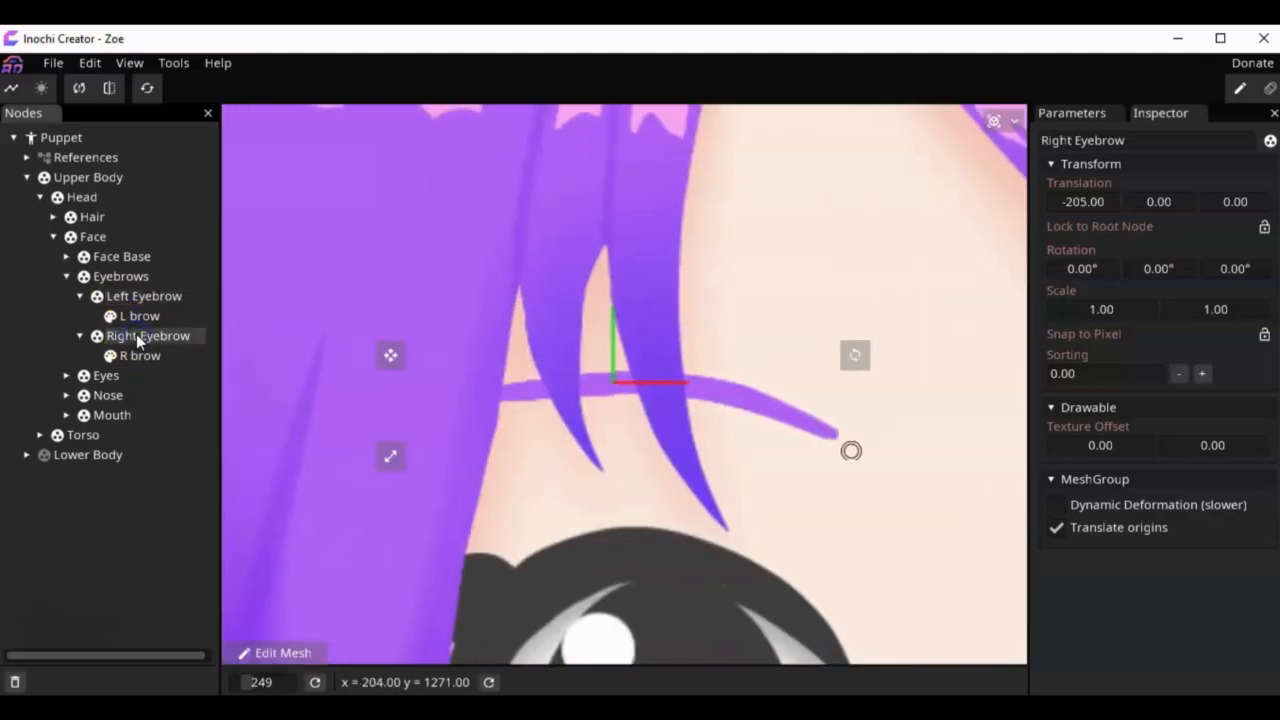
pyautogui.click(67, 375)
pyautogui.click(110, 395)
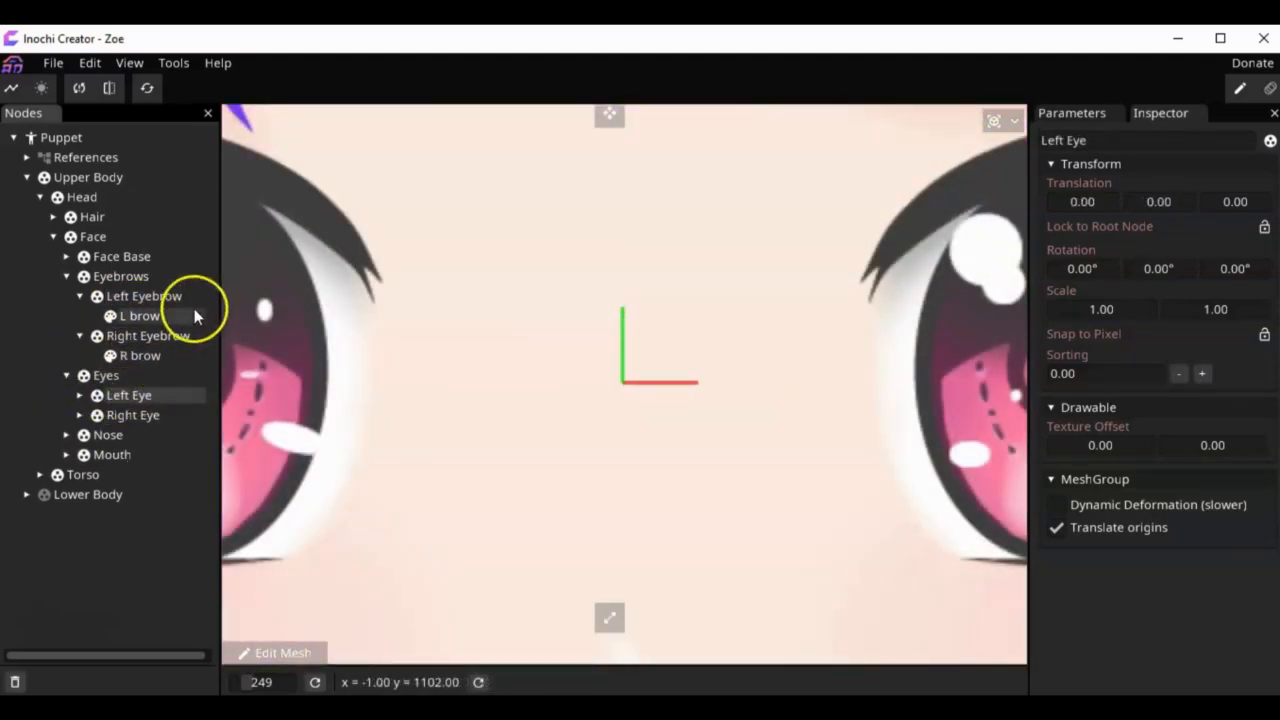
pyautogui.click(140, 416)
# Step: Try horizontal translations of 112 and -50 on the Left Eye group with its parts still inside, and undo them
pyautogui.click(138, 393)
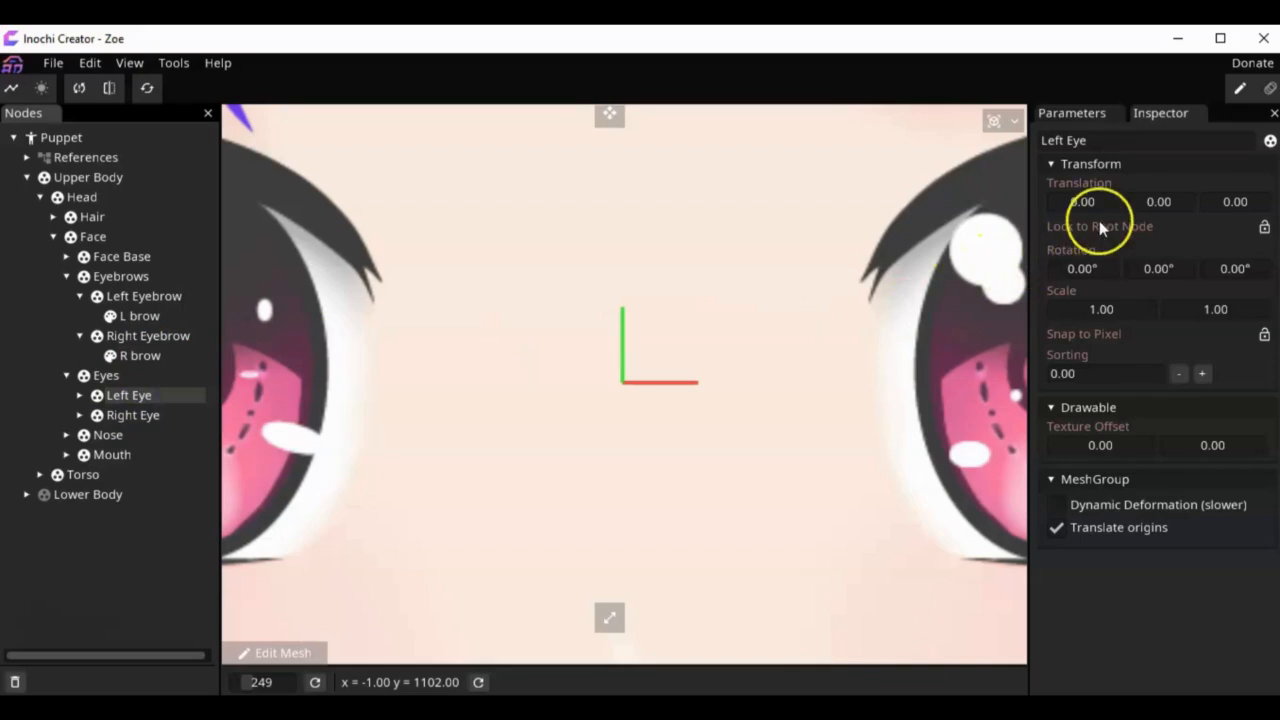
pyautogui.moveTo(1061, 199); pyautogui.dragTo(1166, 200)
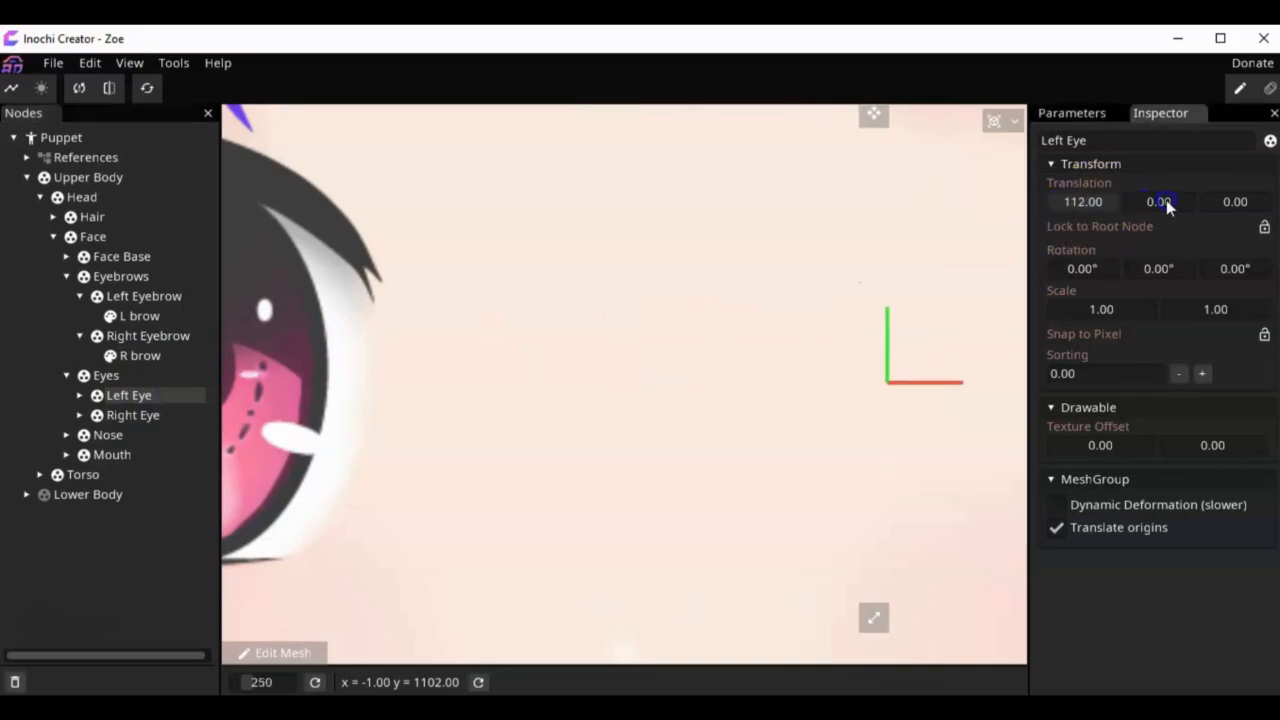
pyautogui.moveTo(1066, 206); pyautogui.dragTo(1015, 206)
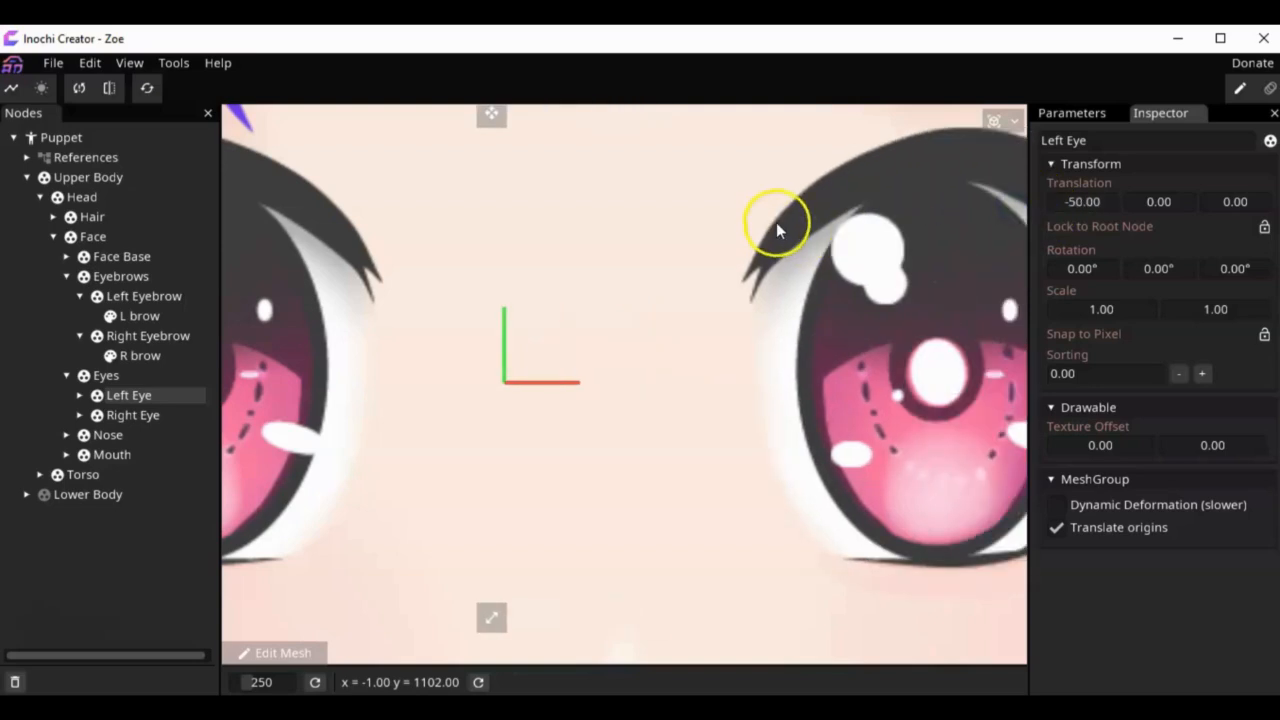
pyautogui.hotkey('ctrl', 'z')
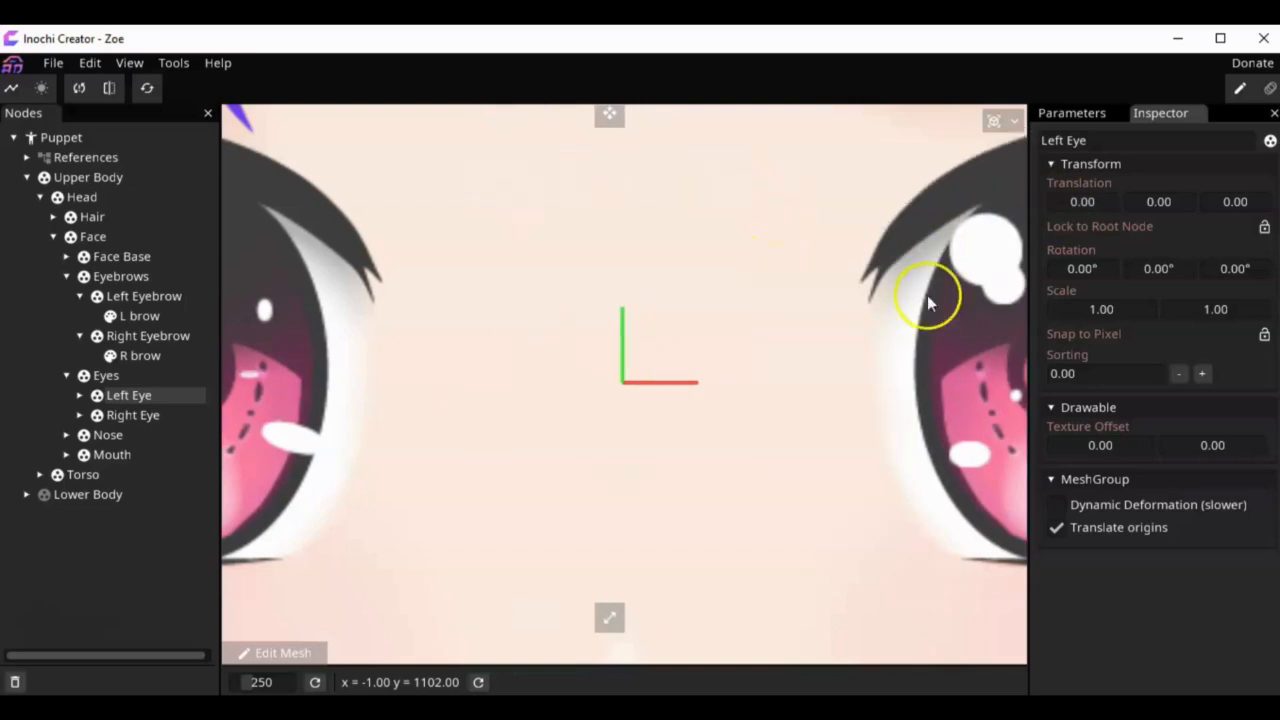
# Step: Move all eight left eye parts, from L ewhite to L inner lash, out of Left Eye into the parent Eyes group
pyautogui.click(79, 396)
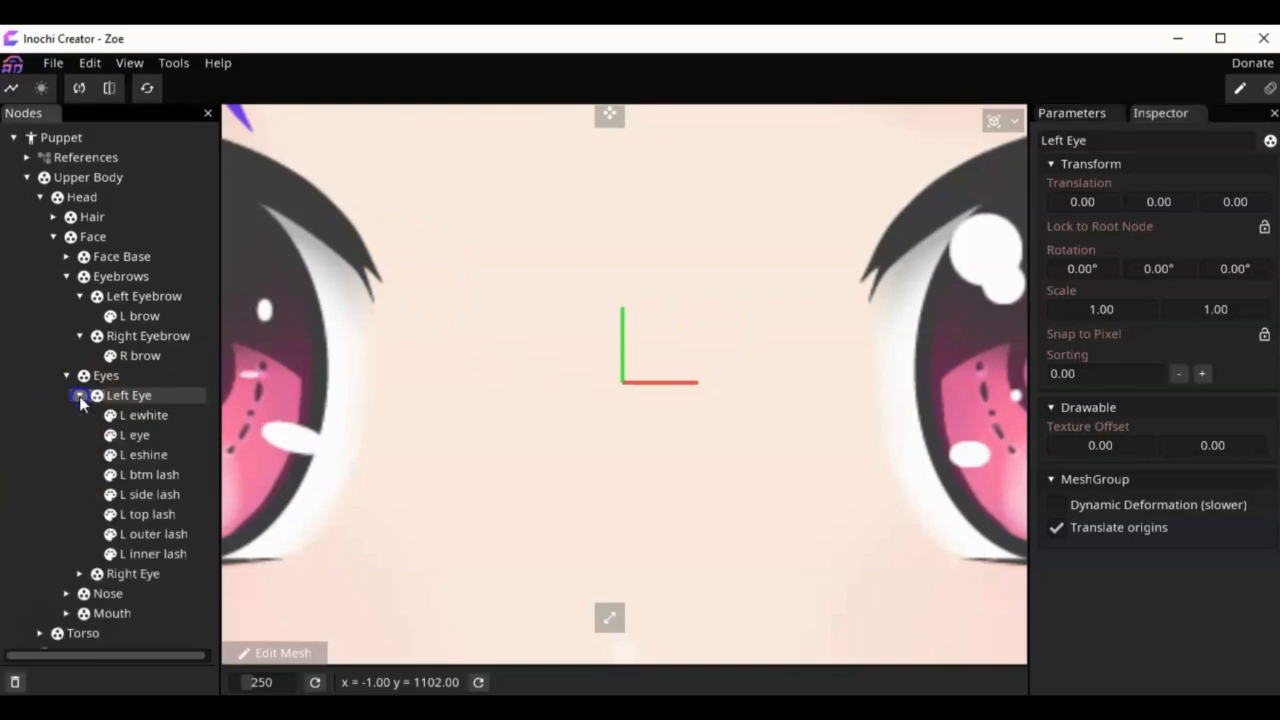
pyautogui.click(146, 415)
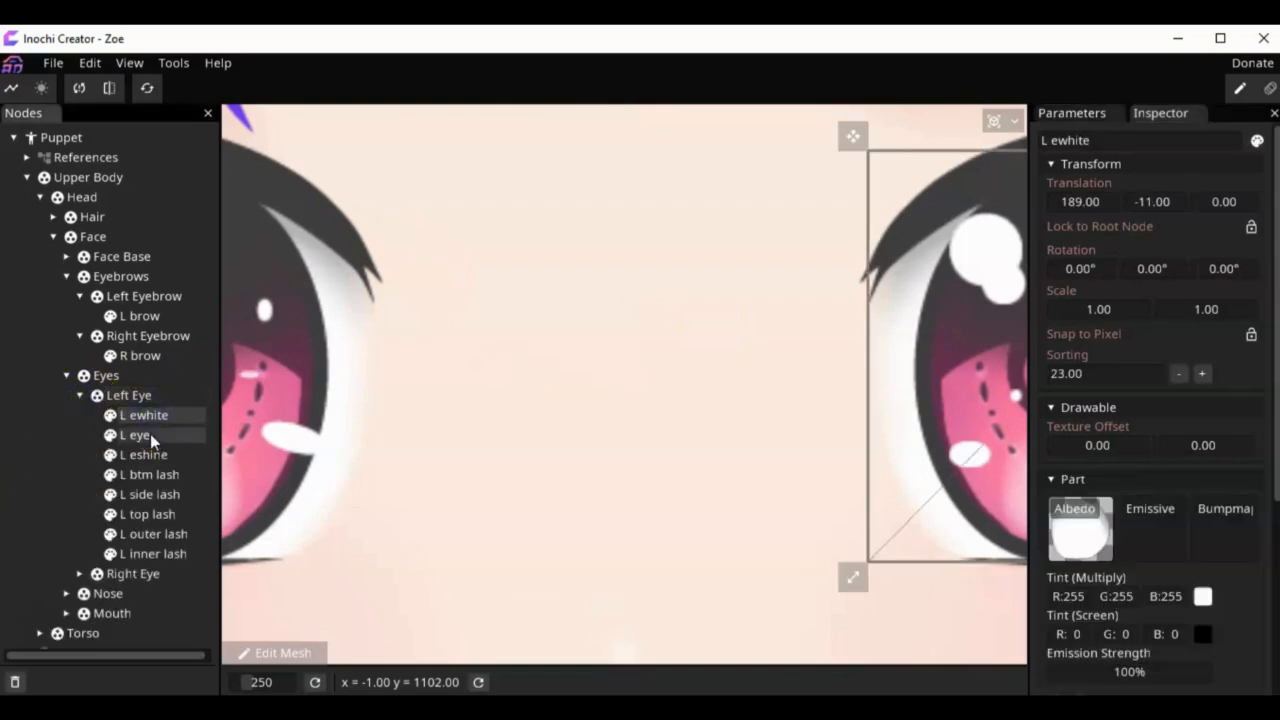
pyautogui.keyDown('ctrl'); pyautogui.click(150, 434); pyautogui.keyUp('ctrl')
pyautogui.keyDown('ctrl'); pyautogui.click(158, 460); pyautogui.keyUp('ctrl')
pyautogui.keyDown('ctrl'); pyautogui.click(165, 473); pyautogui.keyUp('ctrl')
pyautogui.keyDown('ctrl'); pyautogui.click(168, 491); pyautogui.keyUp('ctrl')
pyautogui.keyDown('ctrl'); pyautogui.click(170, 515); pyautogui.keyUp('ctrl')
pyautogui.keyDown('ctrl'); pyautogui.click(165, 534); pyautogui.keyUp('ctrl')
pyautogui.keyDown('ctrl'); pyautogui.click(166, 553); pyautogui.keyUp('ctrl')
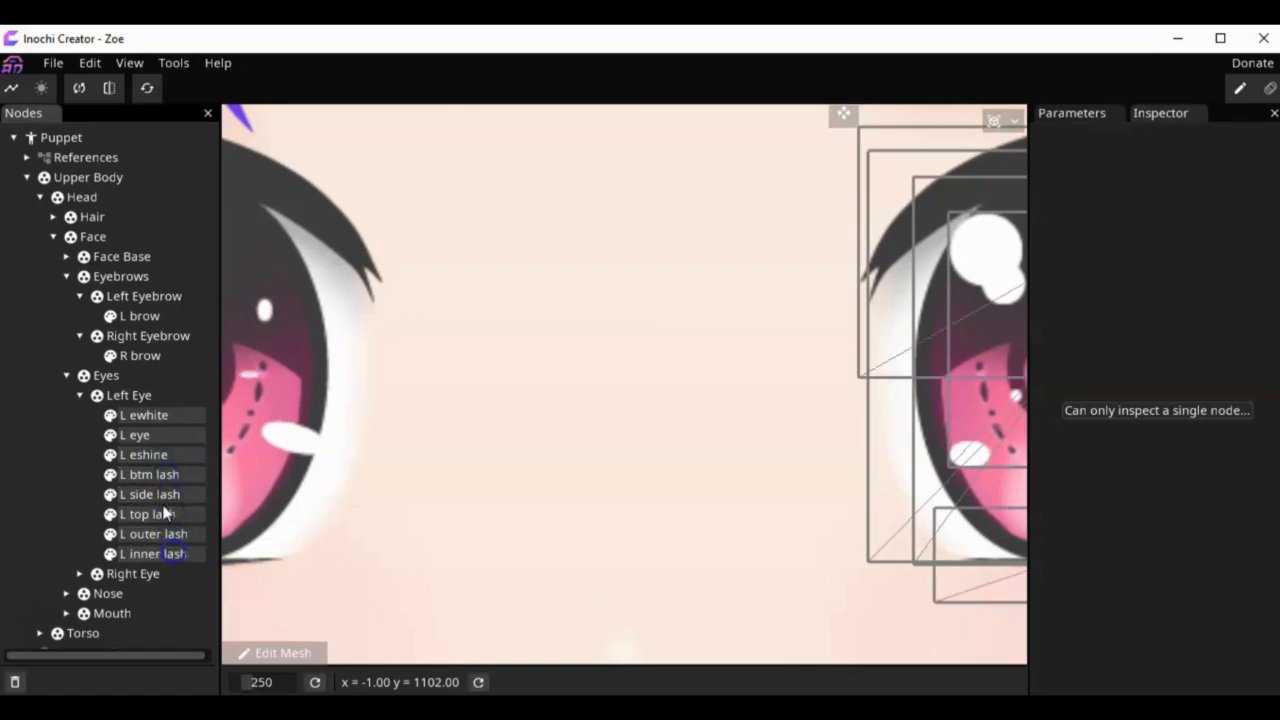
pyautogui.moveTo(146, 418); pyautogui.dragTo(113, 377)
# Step: Set the empty Left Eye group's X translation to 182 so its origin sits on the left pupil
pyautogui.click(140, 552)
pyautogui.scroll(-1, 945, 507)
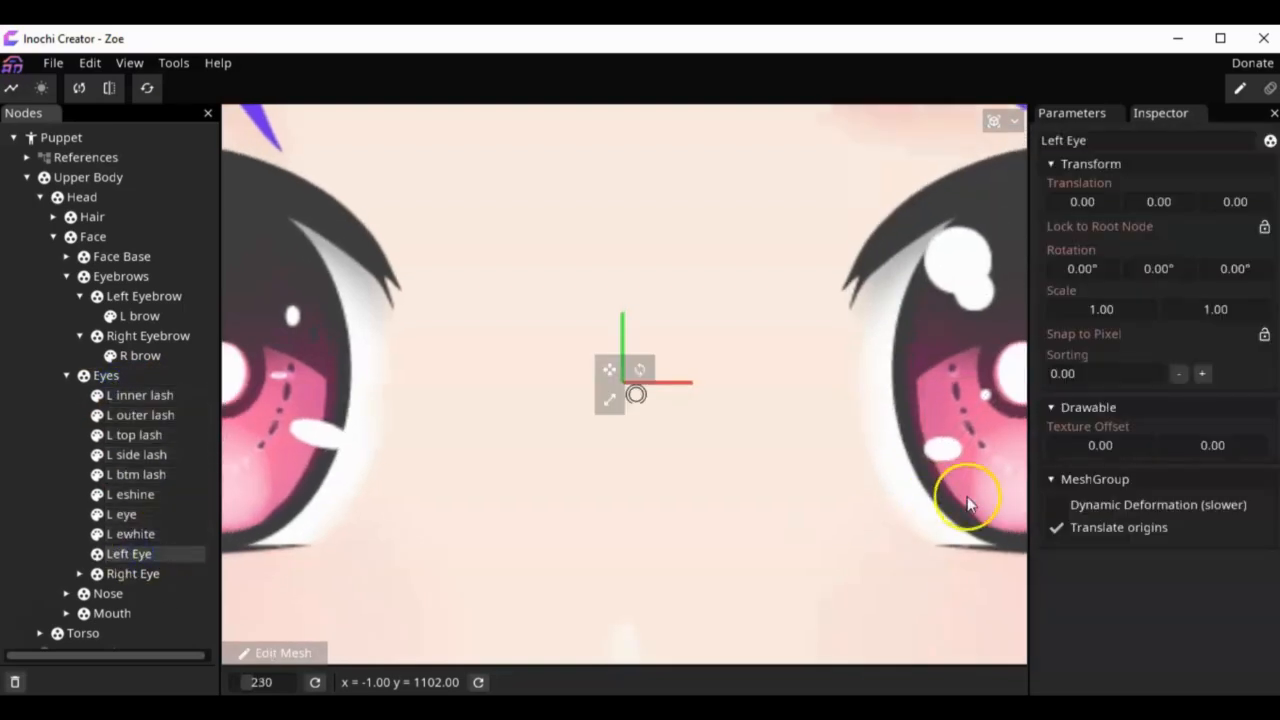
pyautogui.scroll(-3, 945, 507)
pyautogui.moveTo(1082, 201)
pyautogui.mouseDown()
pyautogui.moveTo(1154, 206)
pyautogui.moveTo(1060, 204)
pyautogui.moveTo(1105, 198)
pyautogui.moveTo(1092, 207)
pyautogui.mouseUp()
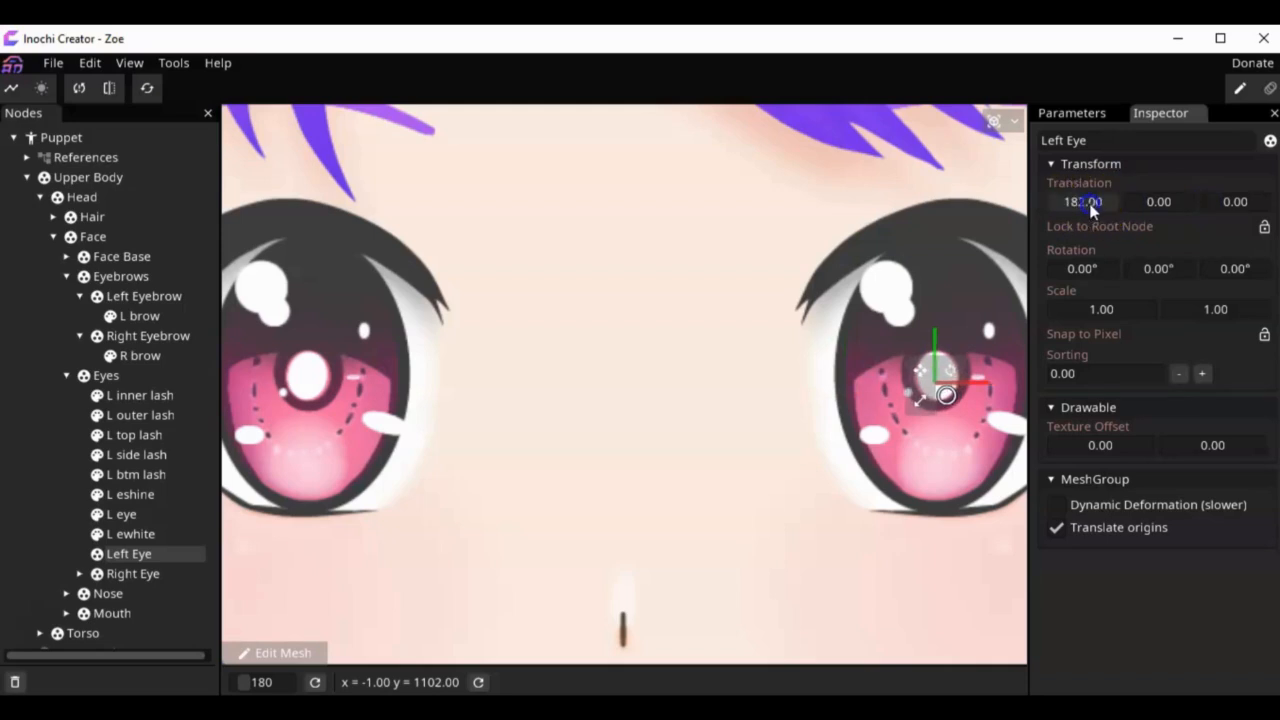
# Step: Move the eight left eye parts back into the Left Eye group together and check the group's origin
pyautogui.click(125, 395)
pyautogui.keyDown('ctrl'); pyautogui.click(135, 414); pyautogui.keyUp('ctrl')
pyautogui.keyDown('ctrl'); pyautogui.click(134, 435); pyautogui.keyUp('ctrl')
pyautogui.keyDown('ctrl'); pyautogui.click(137, 454); pyautogui.keyUp('ctrl')
pyautogui.keyDown('ctrl'); pyautogui.click(136, 474); pyautogui.keyUp('ctrl')
pyautogui.keyDown('ctrl'); pyautogui.click(130, 494); pyautogui.keyUp('ctrl')
pyautogui.keyDown('ctrl'); pyautogui.click(122, 514); pyautogui.keyUp('ctrl')
pyautogui.keyDown('ctrl'); pyautogui.click(130, 534); pyautogui.keyUp('ctrl')
pyautogui.keyDown('ctrl'); pyautogui.click(128, 554); pyautogui.keyUp('ctrl')
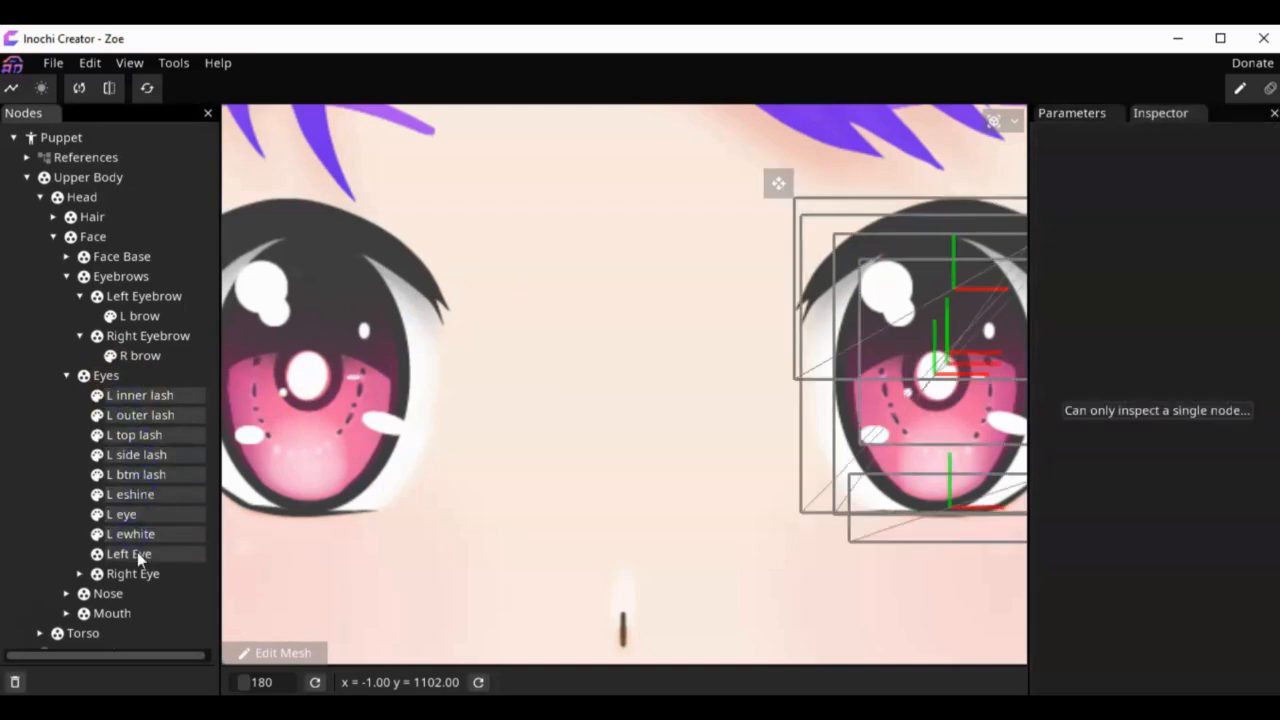
pyautogui.scroll(-1, 186, 543)
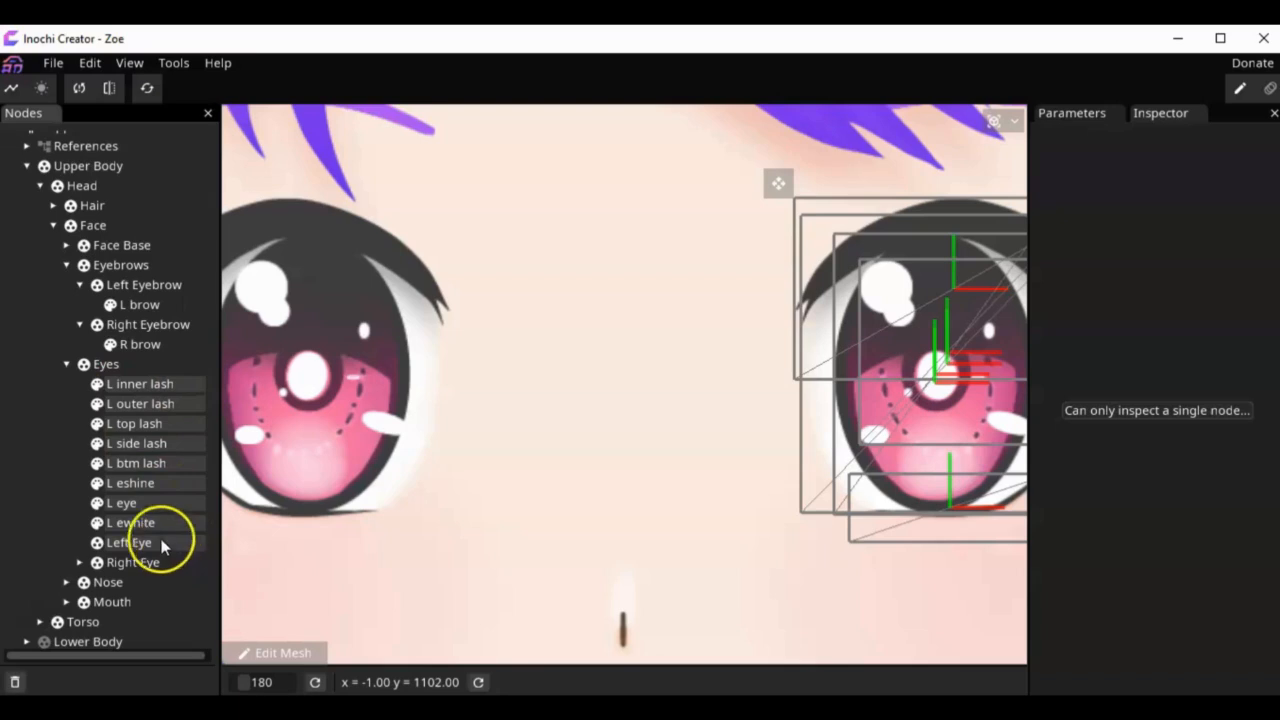
pyautogui.keyDown('ctrl'); pyautogui.click(141, 546); pyautogui.keyUp('ctrl')
pyautogui.moveTo(153, 526); pyautogui.dragTo(150, 544)
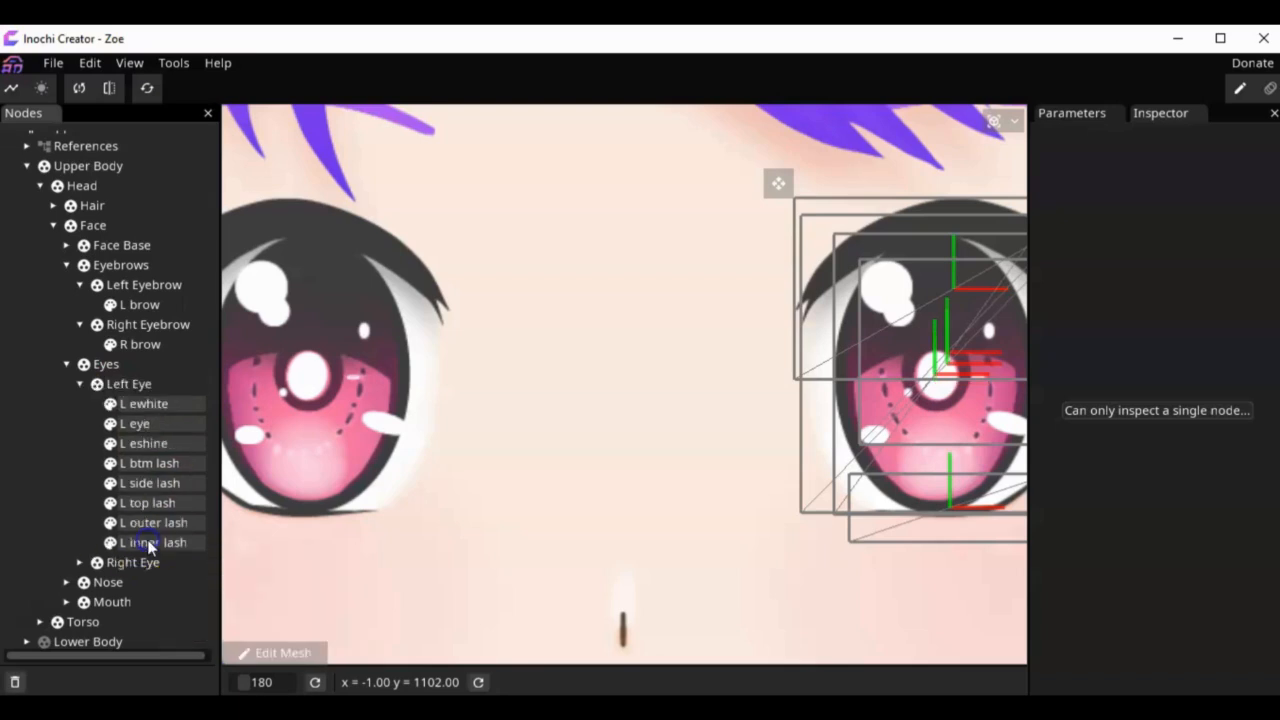
pyautogui.click(118, 384)
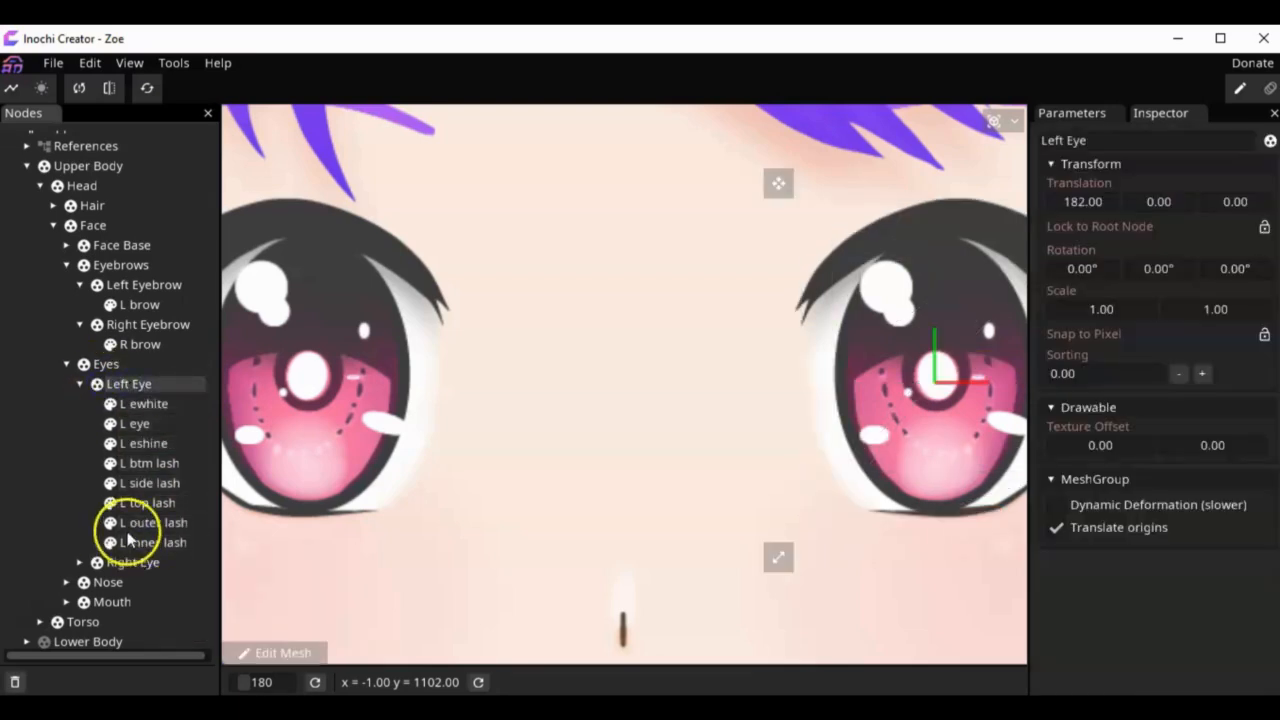
# Step: Move all eight right eye parts, from R inner lash to R ewhite, out of Right Eye into the Eyes group
pyautogui.click(79, 562)
pyautogui.scroll(-3, 72, 540)
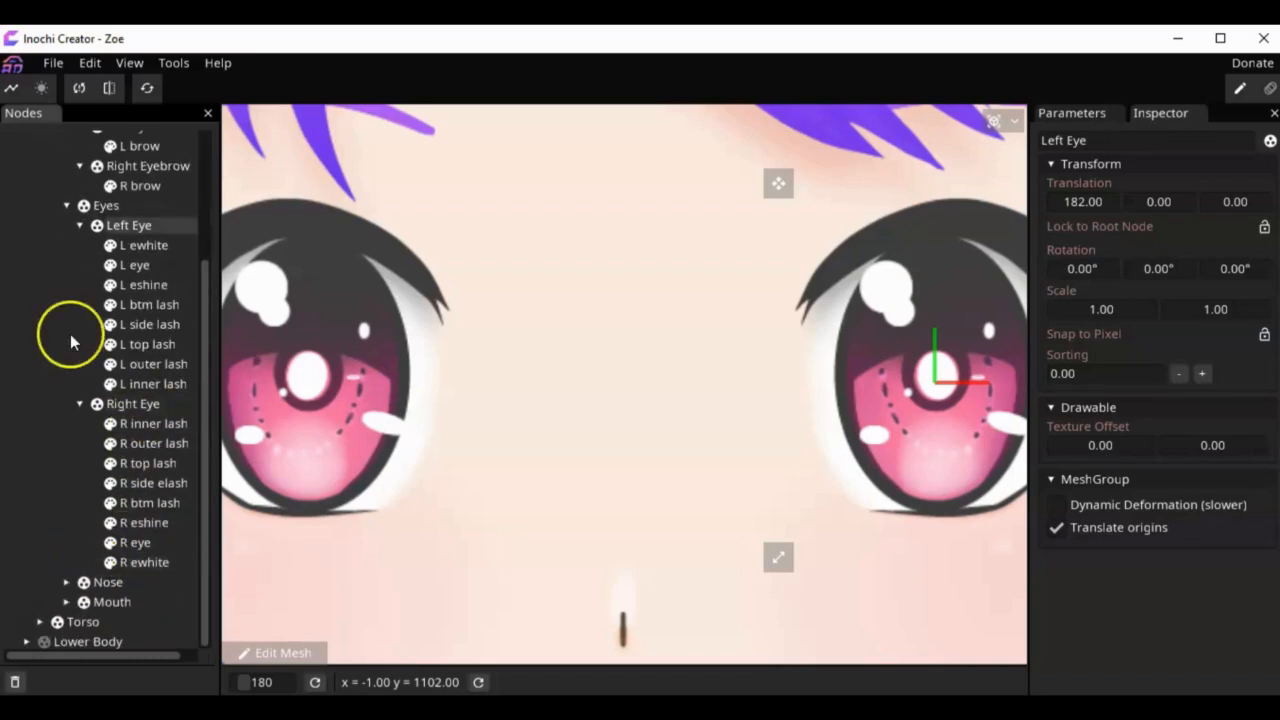
pyautogui.click(81, 227)
pyautogui.click(141, 424)
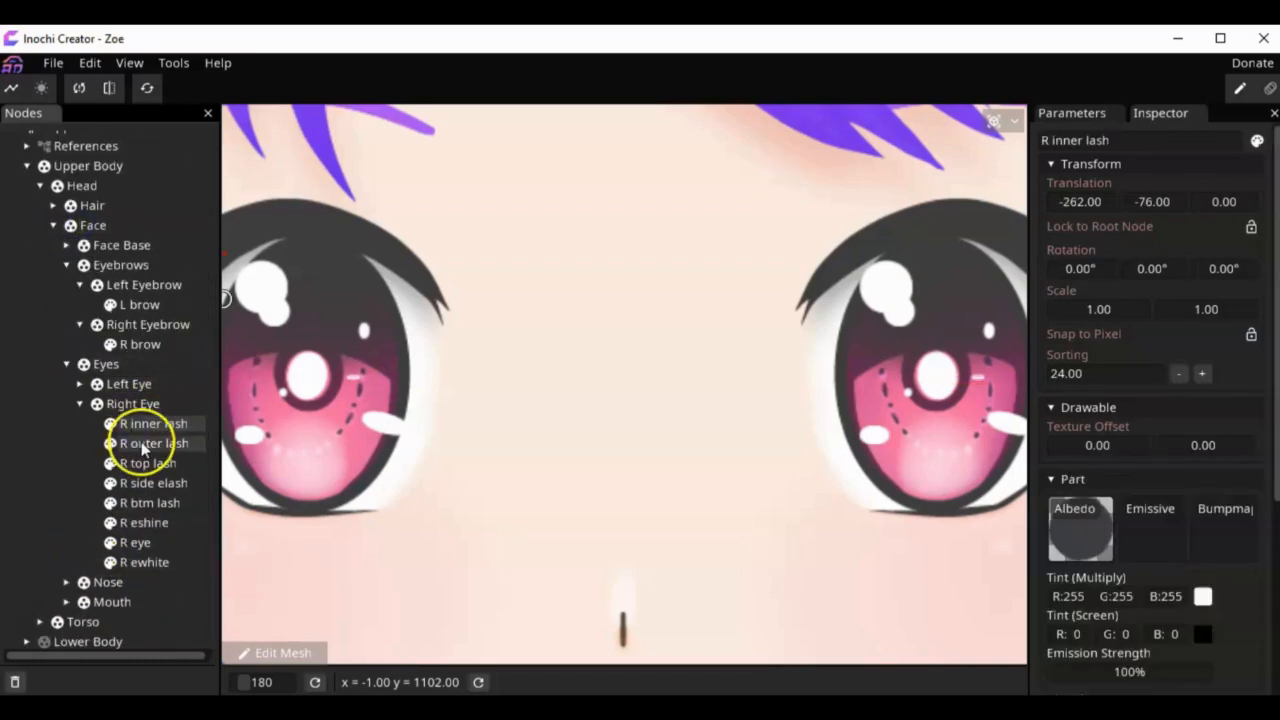
pyautogui.keyDown('ctrl'); pyautogui.click(141, 445); pyautogui.keyUp('ctrl')
pyautogui.keyDown('ctrl'); pyautogui.click(141, 483); pyautogui.keyUp('ctrl')
pyautogui.keyDown('ctrl'); pyautogui.click(141, 523); pyautogui.keyUp('ctrl')
pyautogui.keyDown('ctrl'); pyautogui.click(141, 503); pyautogui.keyUp('ctrl')
pyautogui.keyDown('ctrl'); pyautogui.click(145, 543); pyautogui.keyUp('ctrl')
pyautogui.keyDown('ctrl'); pyautogui.click(145, 562); pyautogui.keyUp('ctrl')
pyautogui.moveTo(155, 421); pyautogui.dragTo(112, 367)
# Step: Set the empty Right Eye group's X translation to -182, mirroring the Left Eye group's offset
pyautogui.click(137, 556)
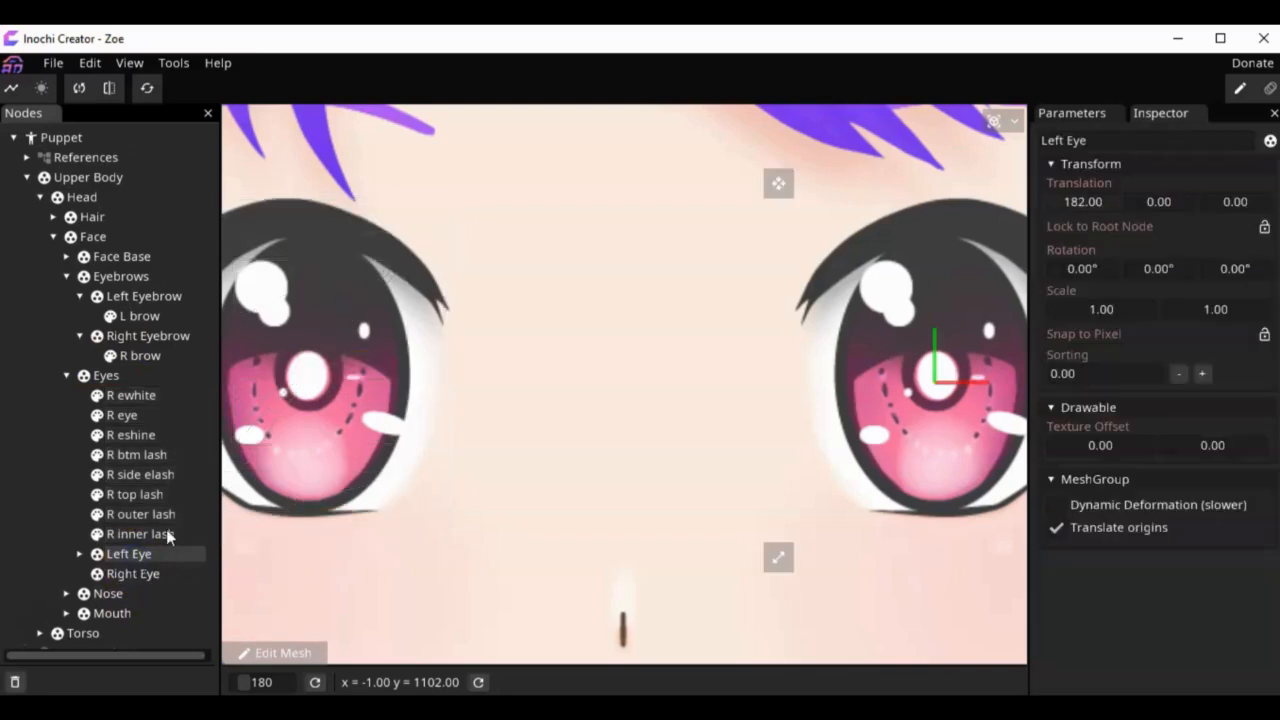
pyautogui.click(131, 577)
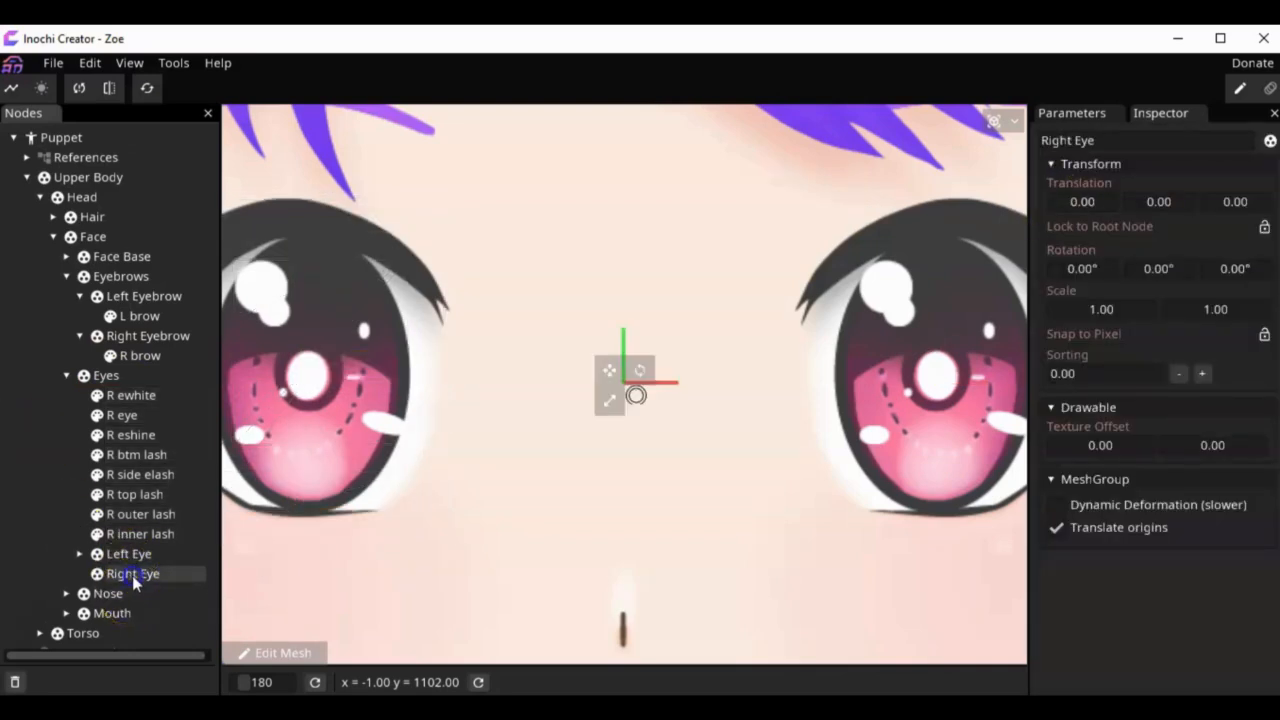
pyautogui.doubleClick(1092, 201)
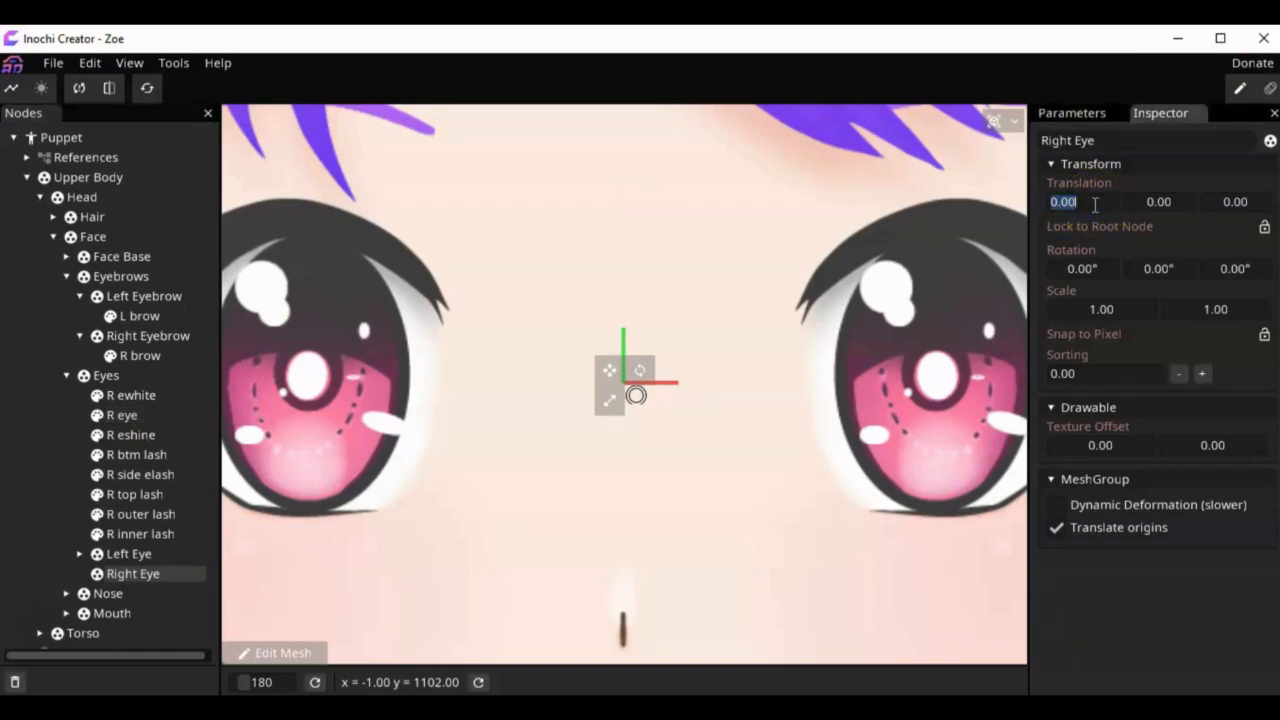
pyautogui.write('-182')
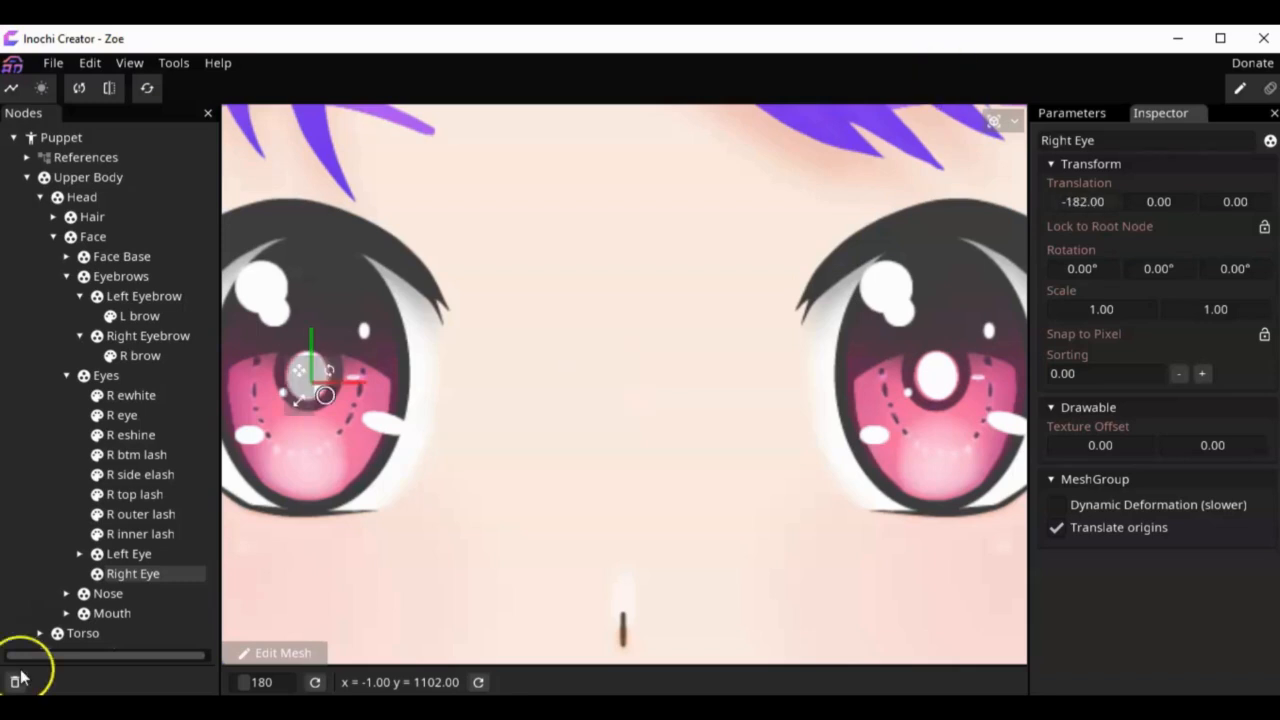
# Step: Move the eight right eye parts back into the Right Eye group together and collapse the group
pyautogui.click(130, 533)
pyautogui.keyDown('shift'); pyautogui.click(140, 476); pyautogui.keyUp('shift')
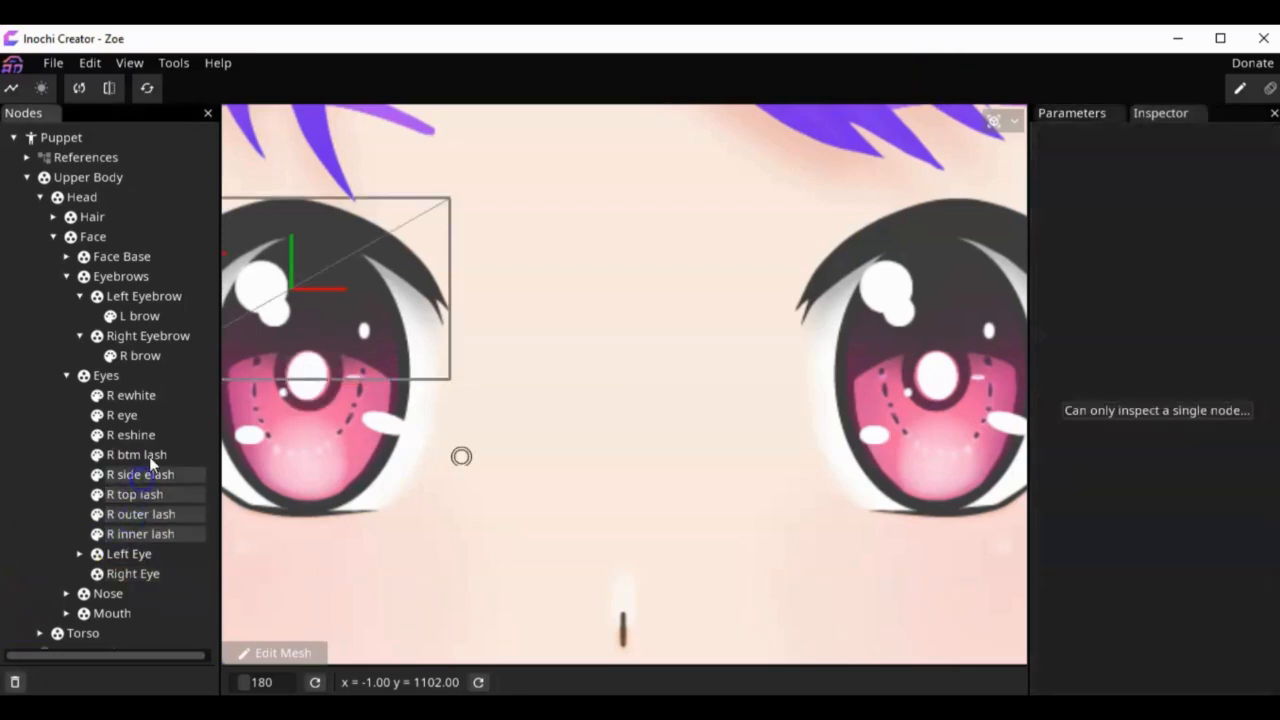
pyautogui.keyDown('shift'); pyautogui.click(130, 435); pyautogui.keyUp('shift')
pyautogui.keyDown('shift'); pyautogui.click(131, 395); pyautogui.keyUp('shift')
pyautogui.moveTo(131, 395)
pyautogui.mouseDown()
pyautogui.moveTo(155, 563)
pyautogui.moveTo(145, 570)
pyautogui.mouseUp()
pyautogui.click(80, 418)
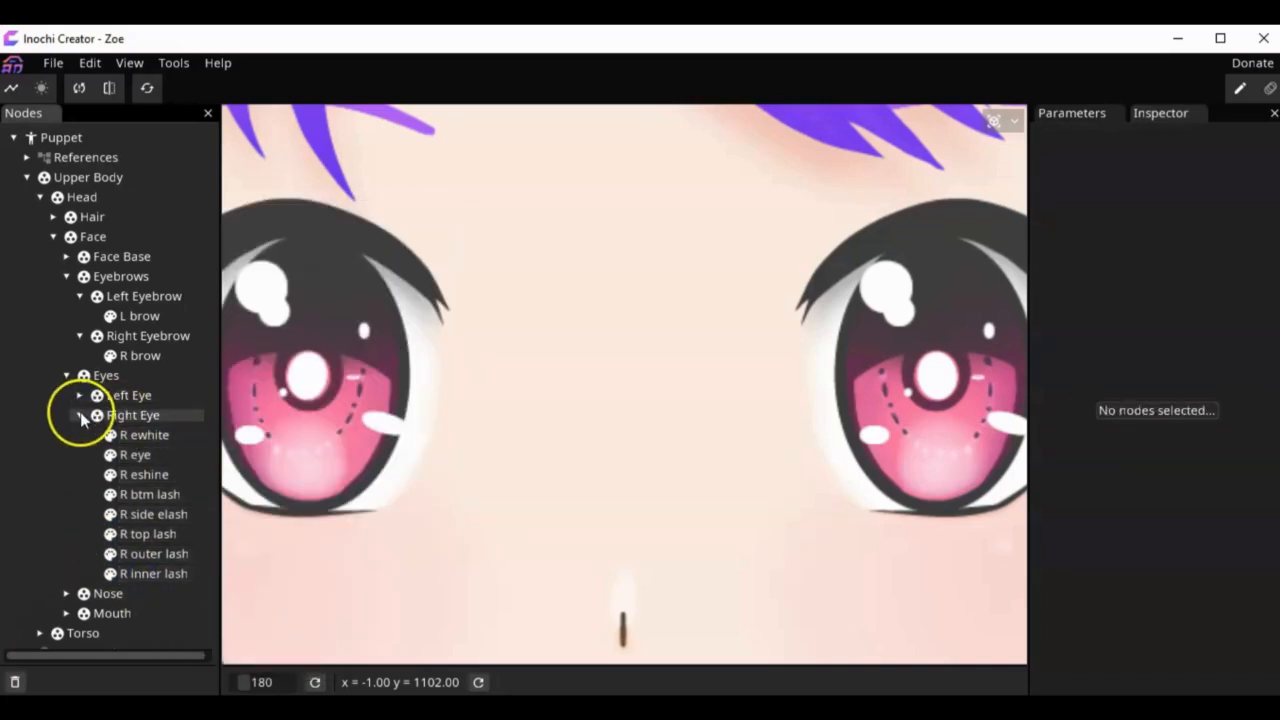
pyautogui.click(80, 415)
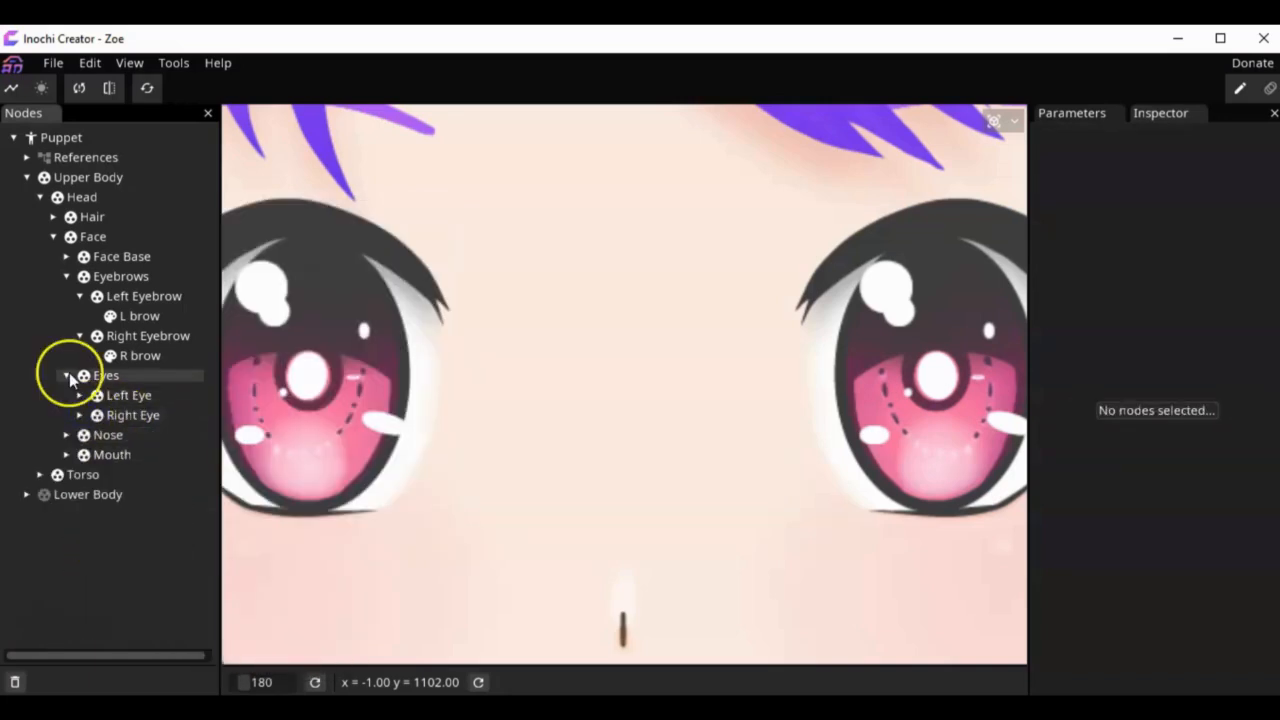
# Step: Check the origins of the Left Eye, Right Eye, Nose and Mouth groups, collapsing Eyes along the way
pyautogui.click(133, 399)
pyautogui.keyDown('shift'); pyautogui.click(130, 415); pyautogui.keyUp('shift')
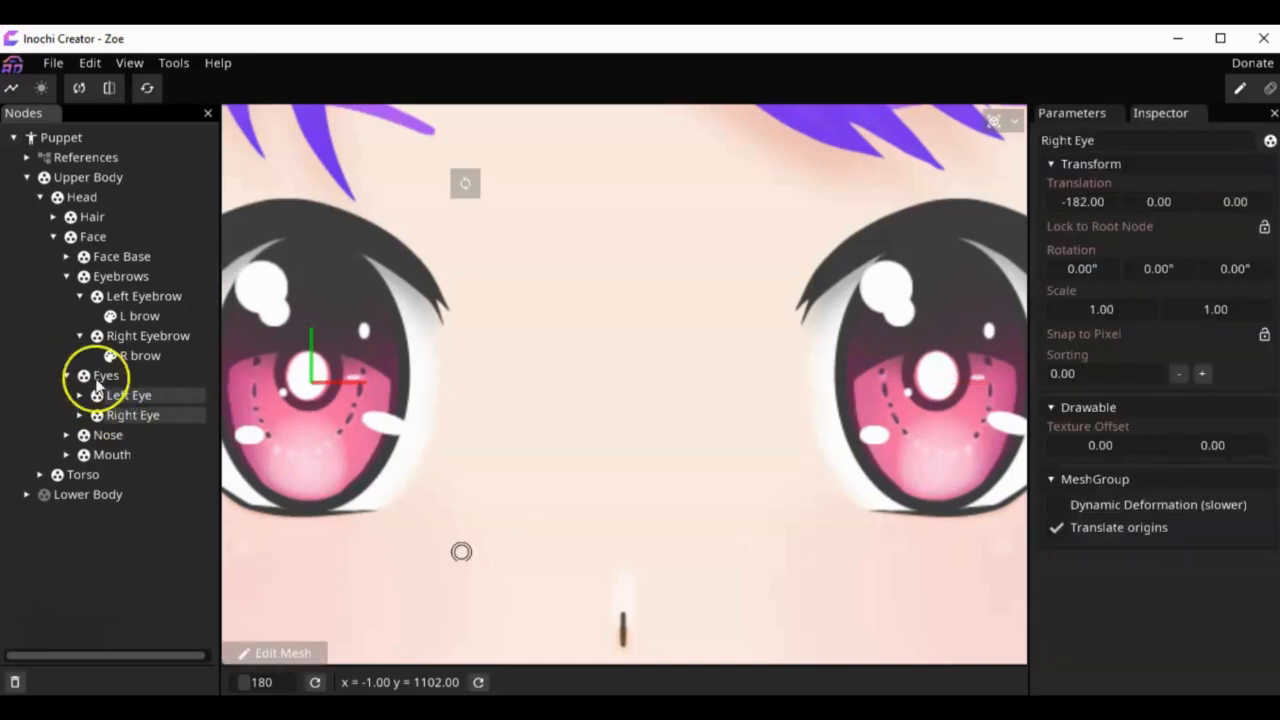
pyautogui.click(66, 375)
pyautogui.click(109, 396)
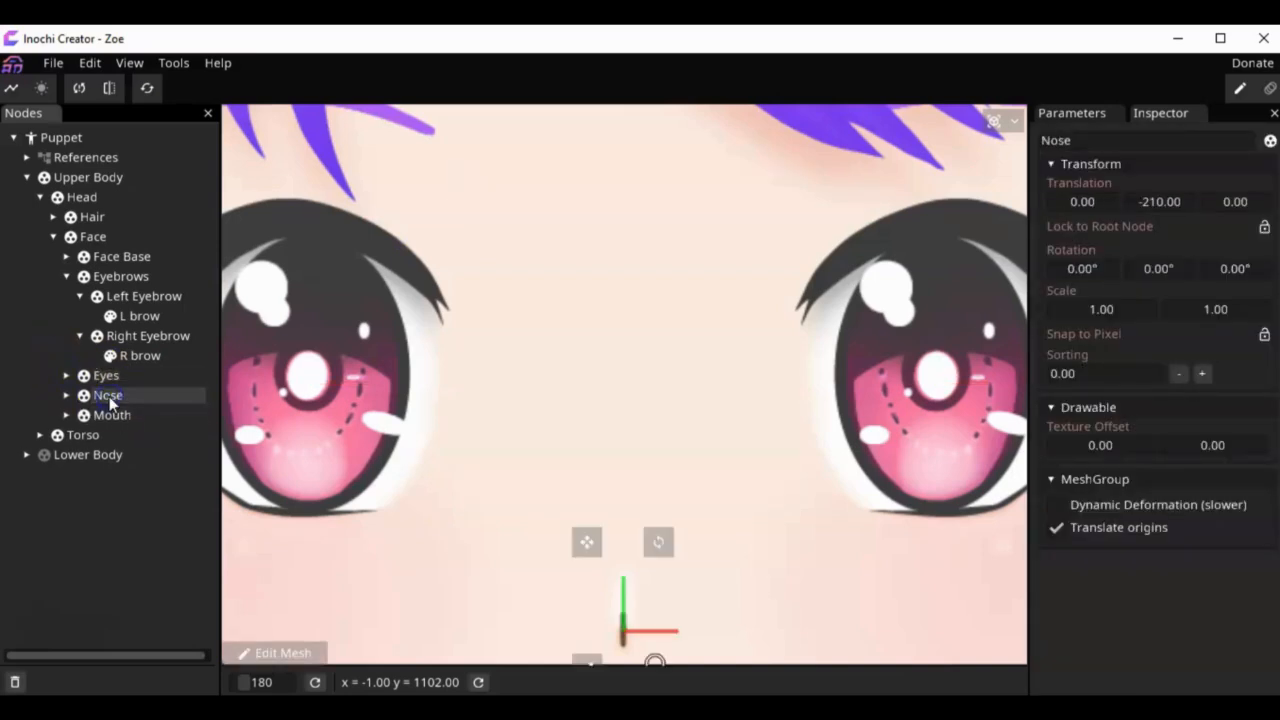
pyautogui.click(115, 418)
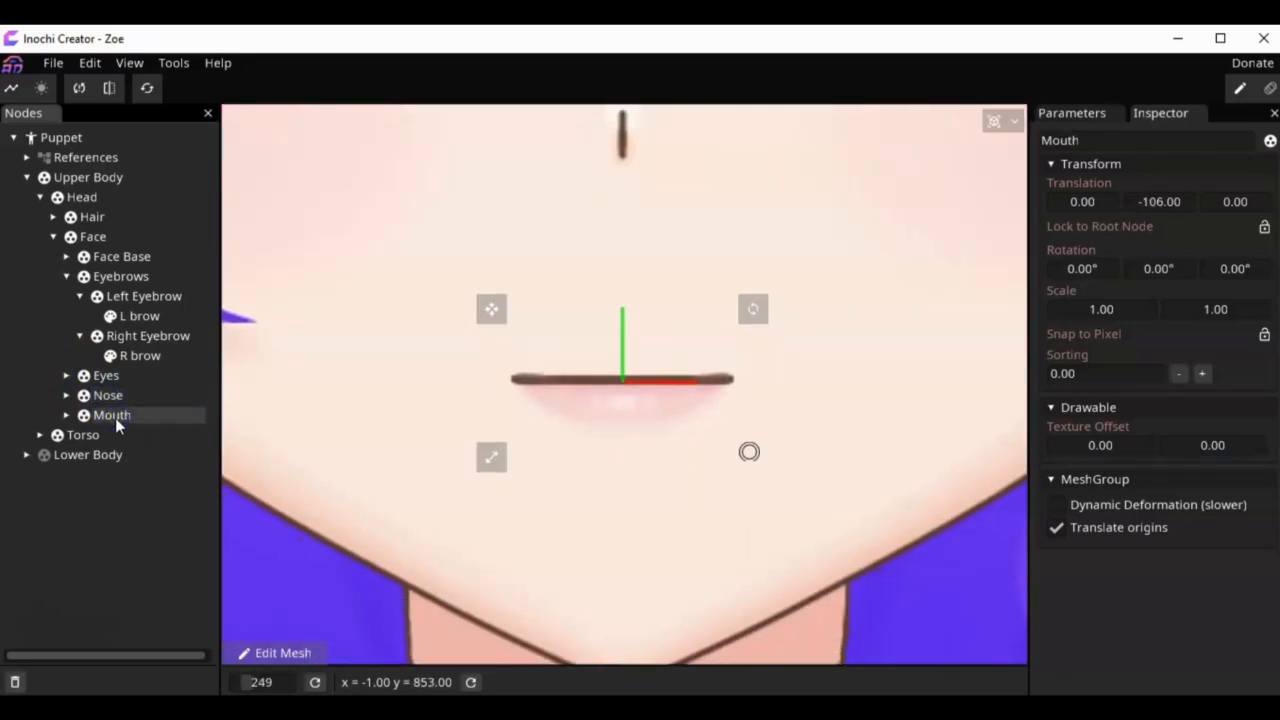
pyautogui.click(71, 177)
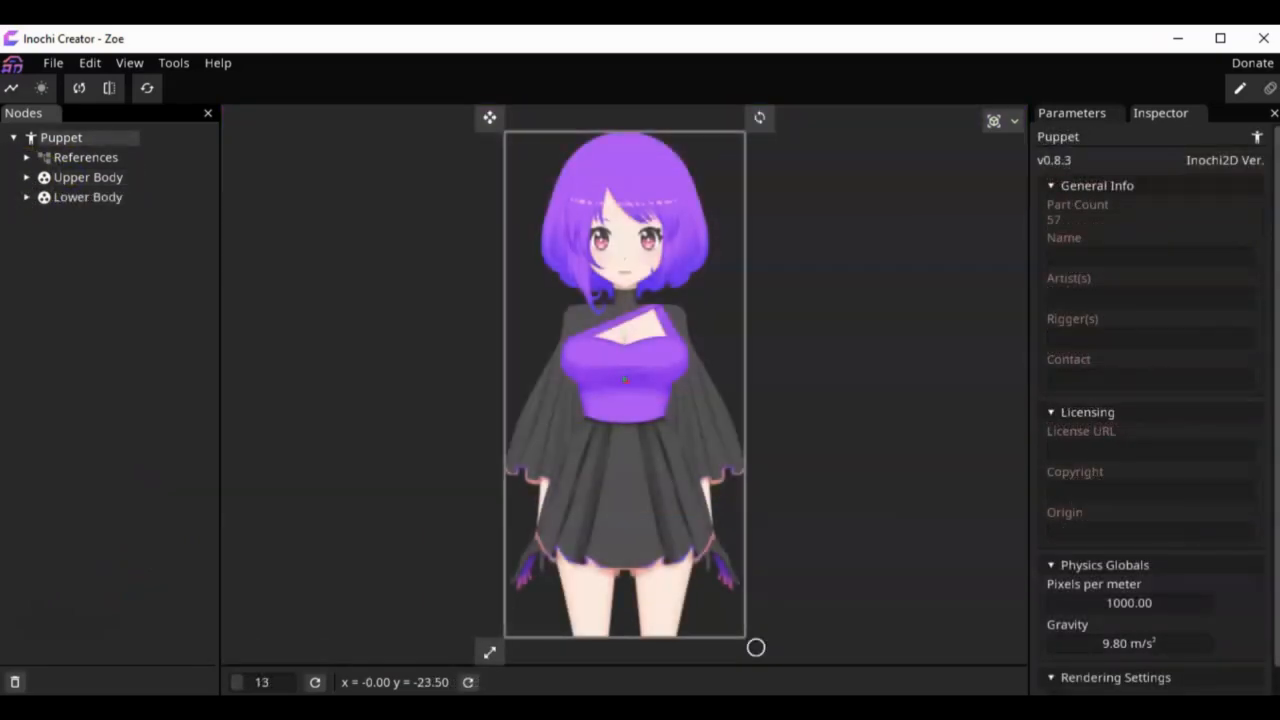